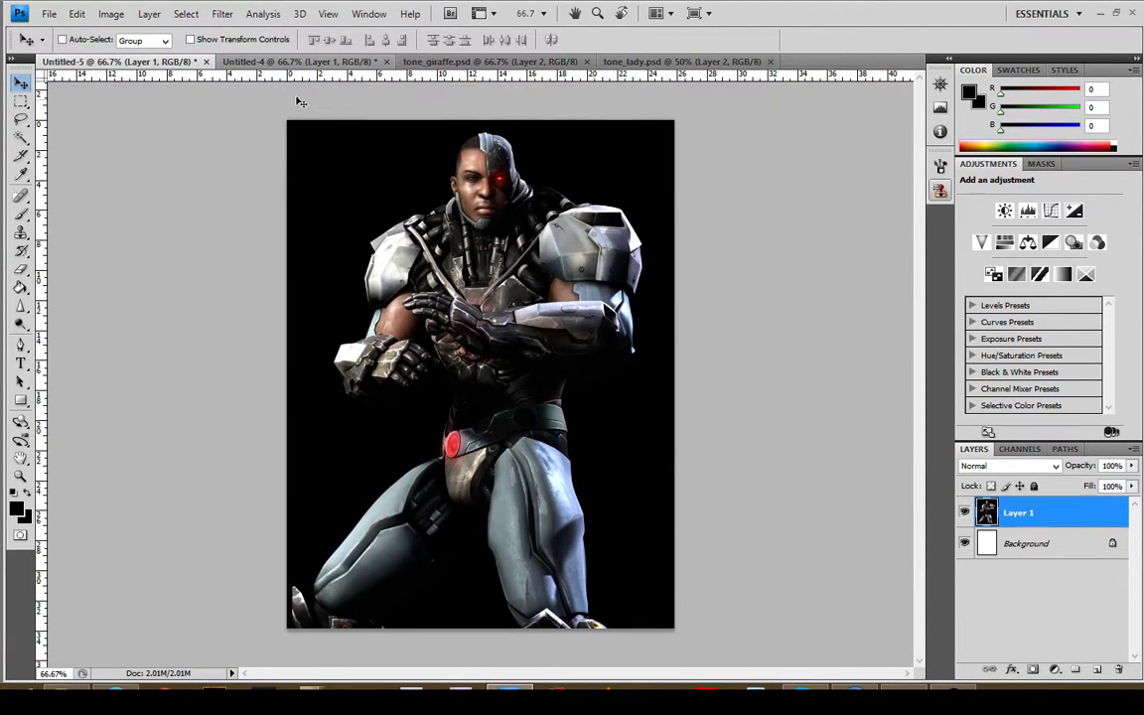
left_click(278, 62)
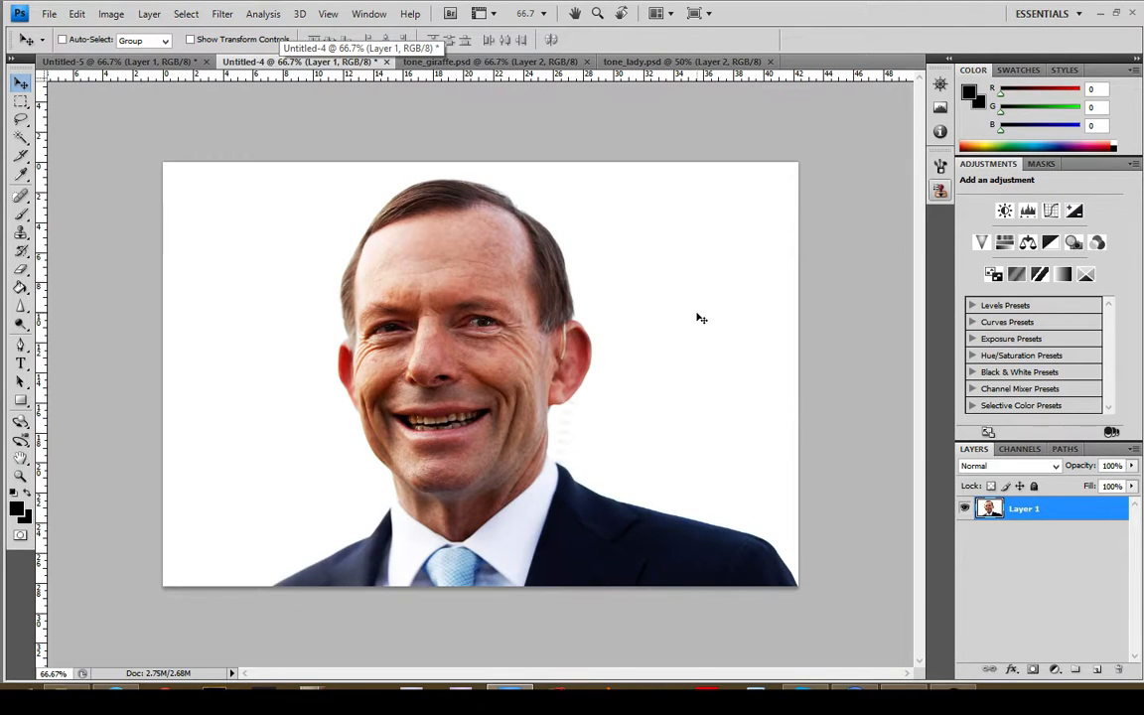
left_click(74, 62)
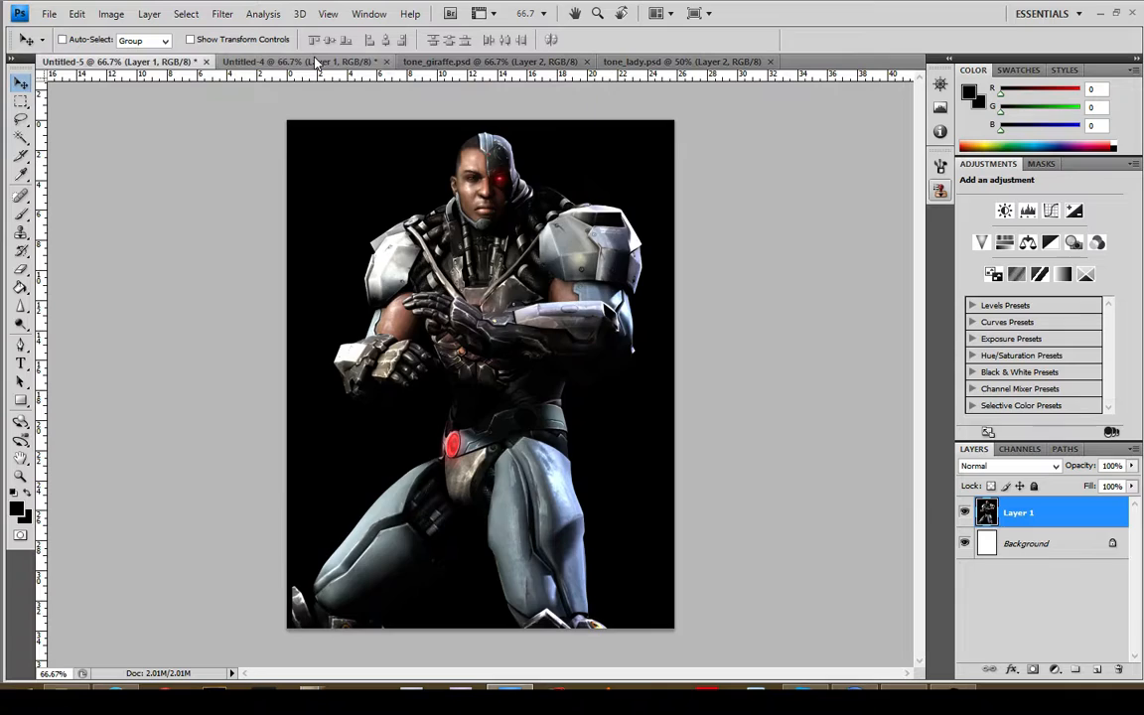
left_click(314, 63)
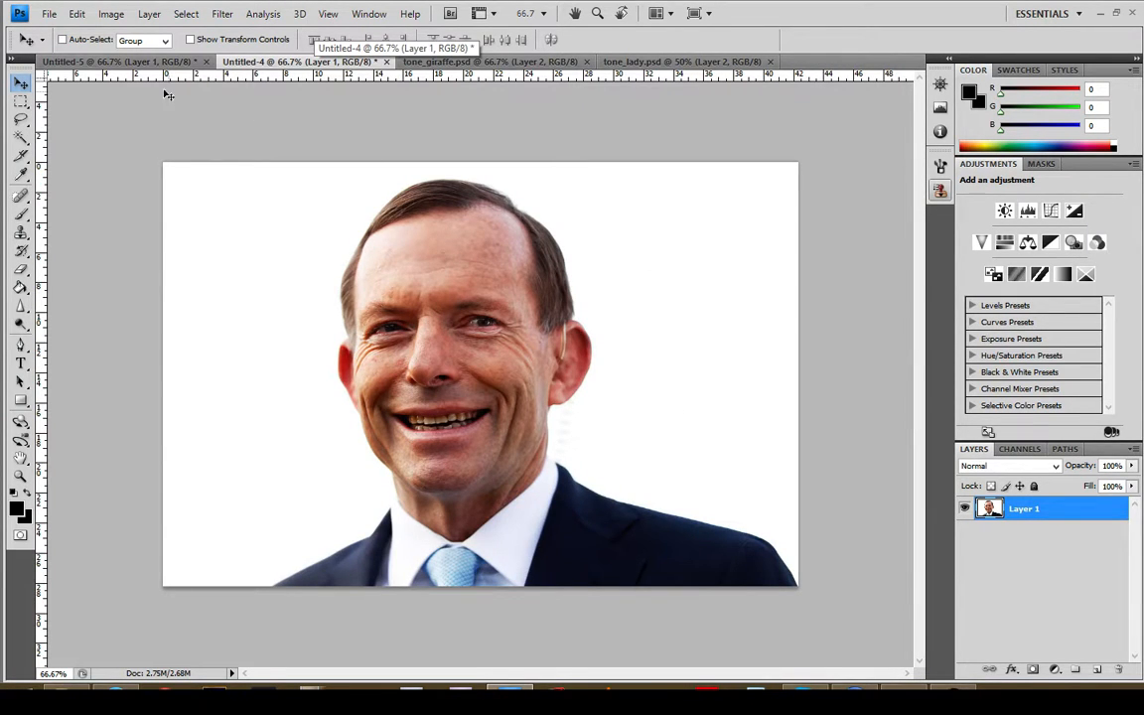
left_click(103, 62)
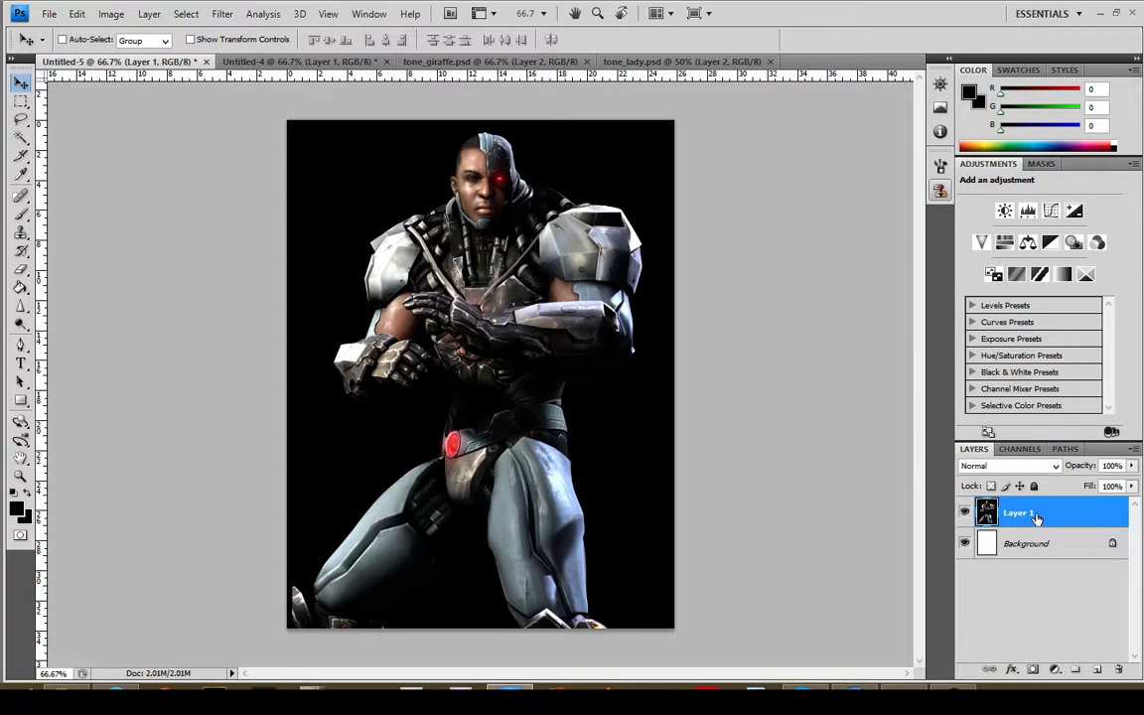
Duplicate the cyborg's Layer 1 with the original hidden, and delete the white Background layer
right_click(1035, 518)
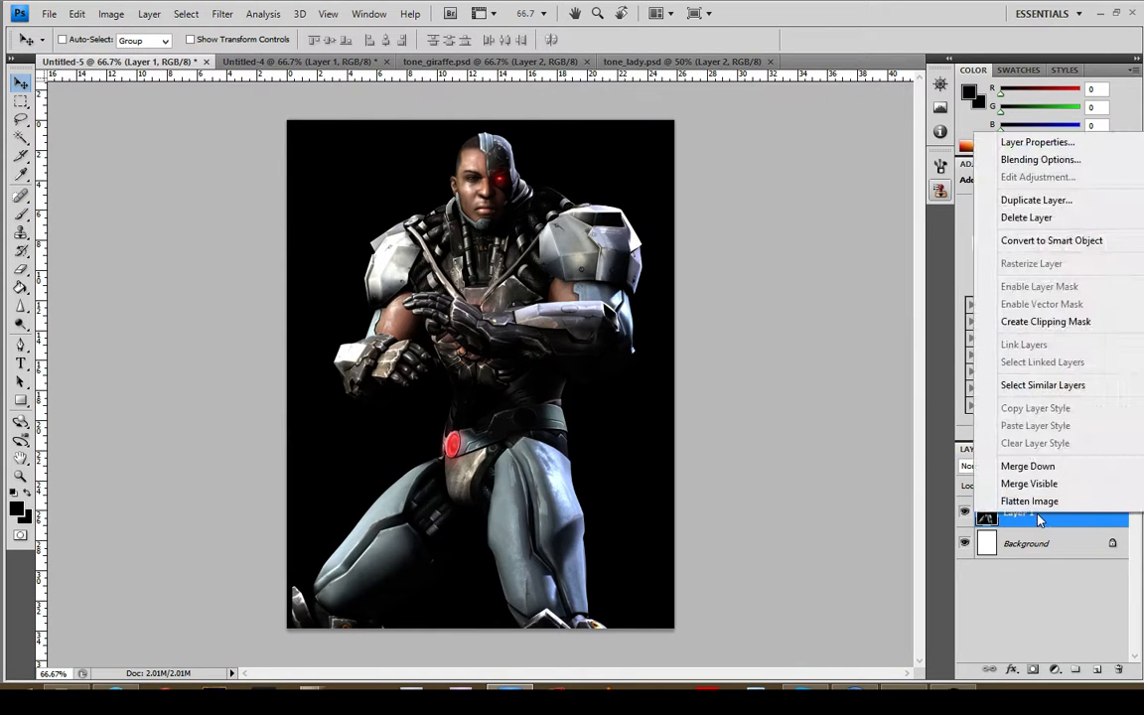
left_click(1036, 200)
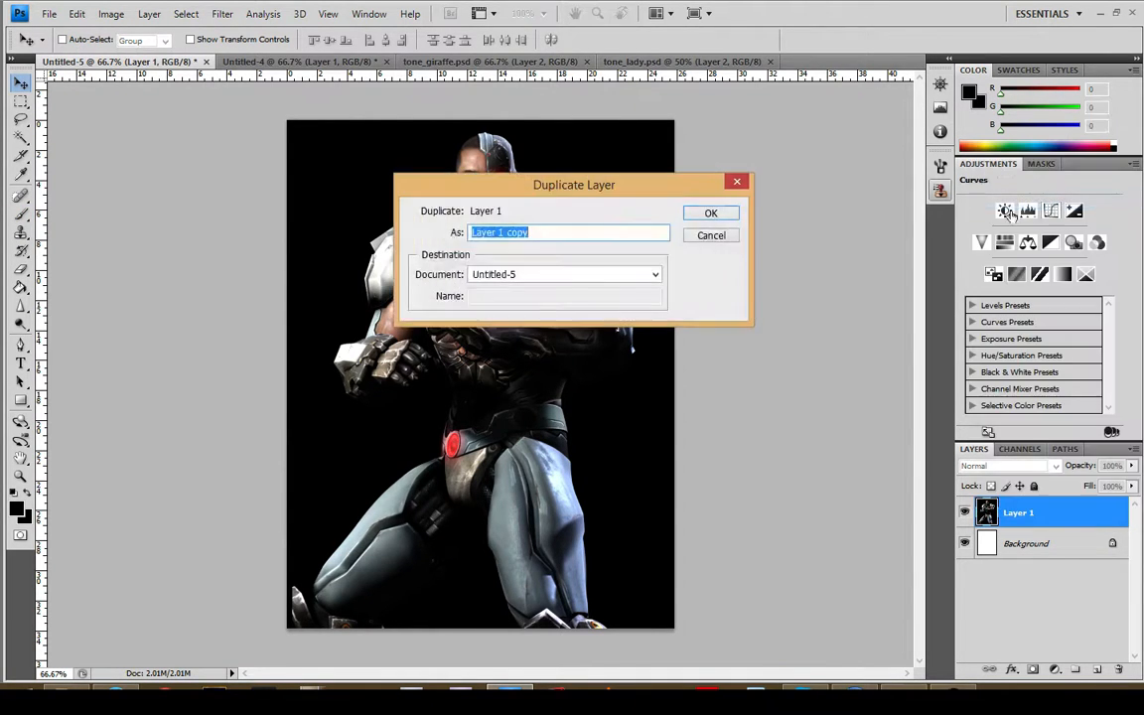
left_click(719, 211)
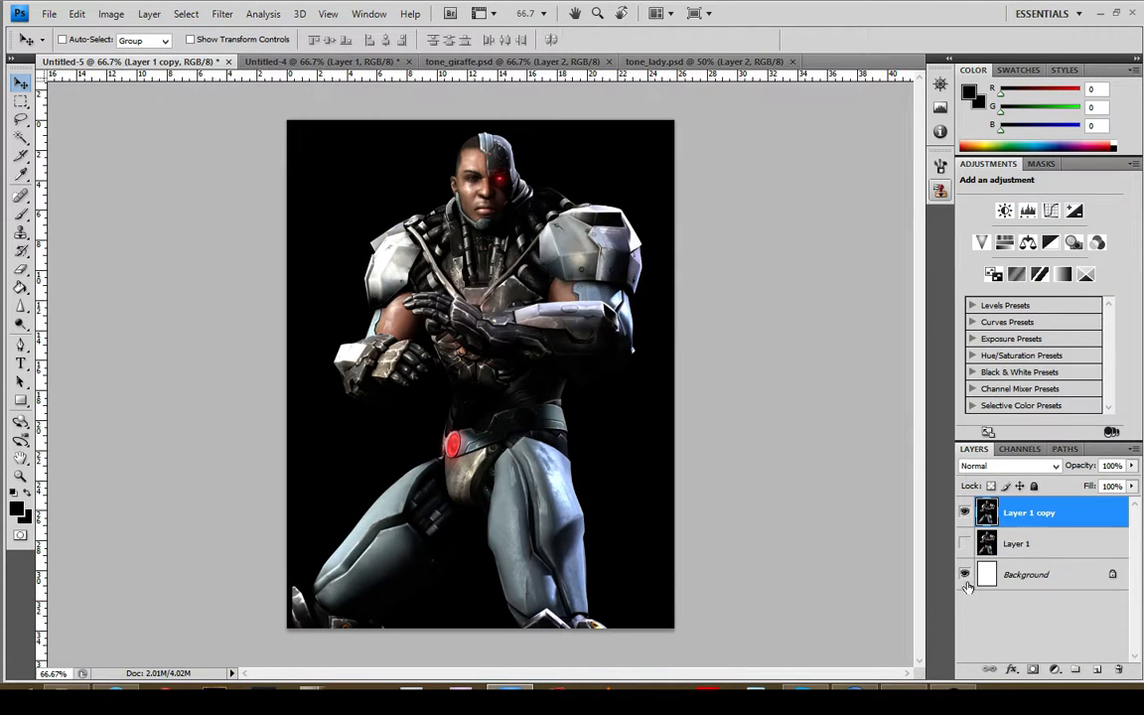
left_click(1028, 576)
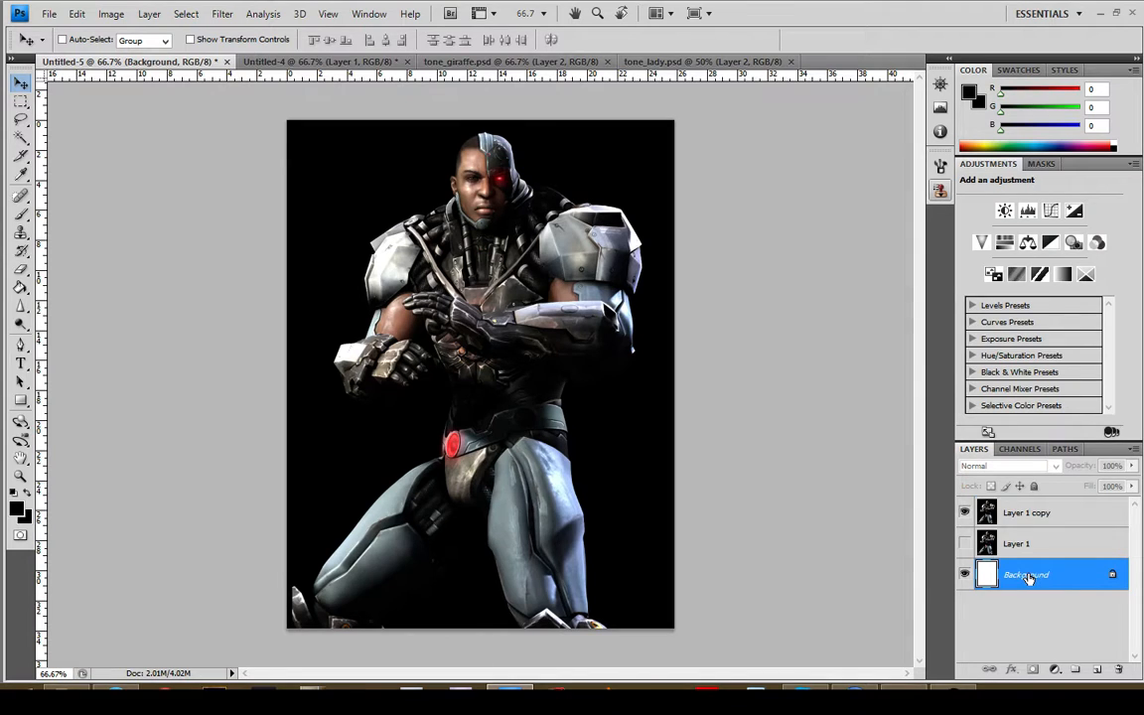
key("Delete")
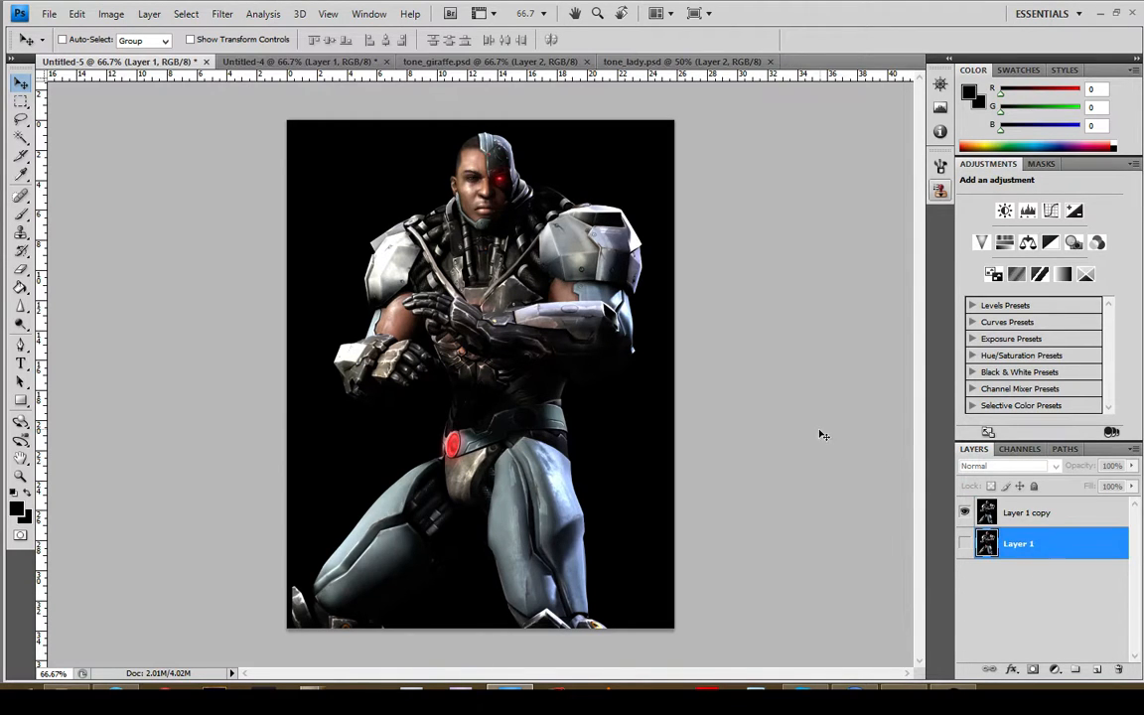
Paint over the cyborg's head on Layer 1 copy with a size 33 black brush at 100% opacity
left_click(1026, 513)
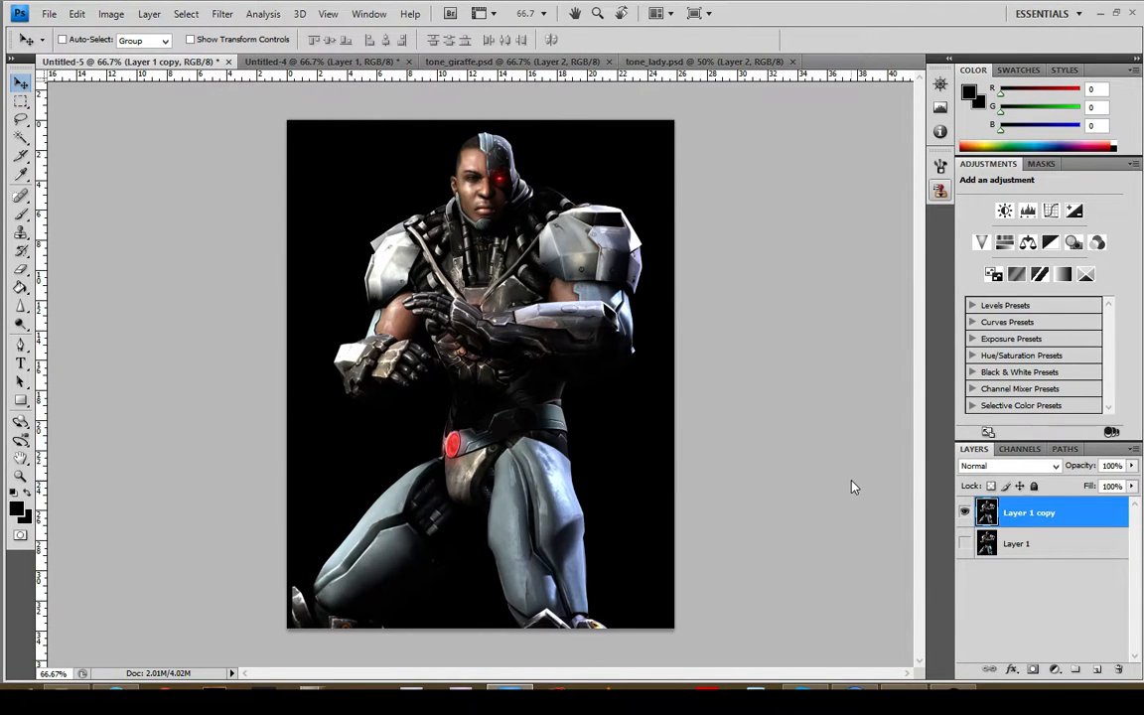
left_click(21, 213)
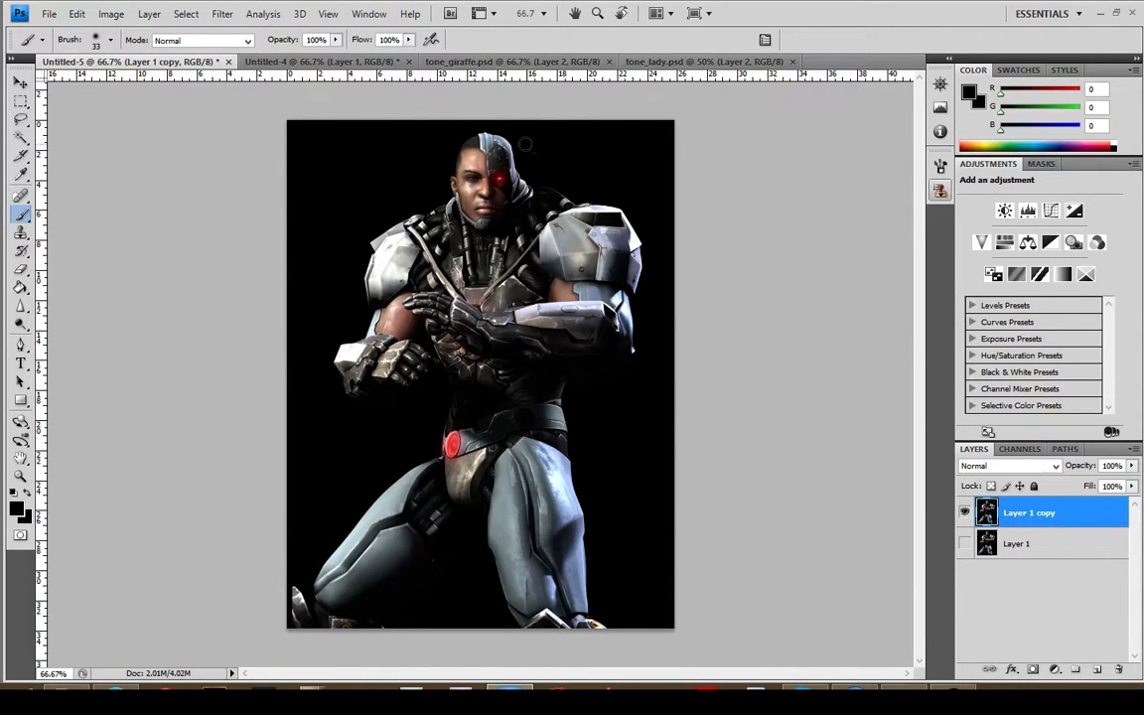
mouse_move(527, 145)
left_mouse_down()
mouse_move(455, 136)
mouse_move(502, 136)
mouse_move(451, 150)
mouse_move(490, 153)
mouse_move(466, 159)
mouse_move(522, 161)
mouse_move(467, 167)
mouse_move(448, 185)
mouse_move(516, 169)
mouse_move(483, 188)
mouse_move(469, 181)
mouse_move(502, 186)
mouse_move(493, 199)
mouse_move(510, 184)
mouse_move(481, 205)
mouse_move(467, 186)
mouse_move(486, 189)
mouse_move(471, 206)
mouse_move(476, 194)
mouse_move(471, 203)
mouse_move(493, 206)
mouse_move(486, 193)
mouse_move(508, 177)
mouse_move(465, 189)
left_mouse_up()
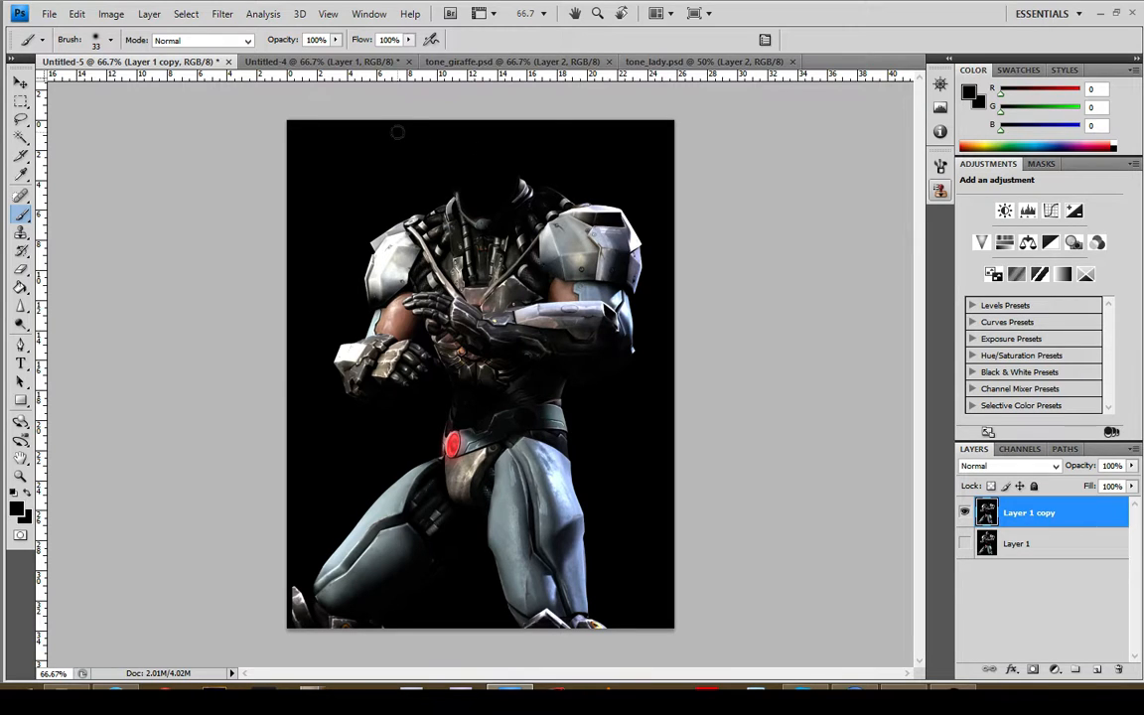
In the Untitled-4 portrait, remove the white background using a Magic Wand selection at tolerance 70, and deselect
left_click(287, 61)
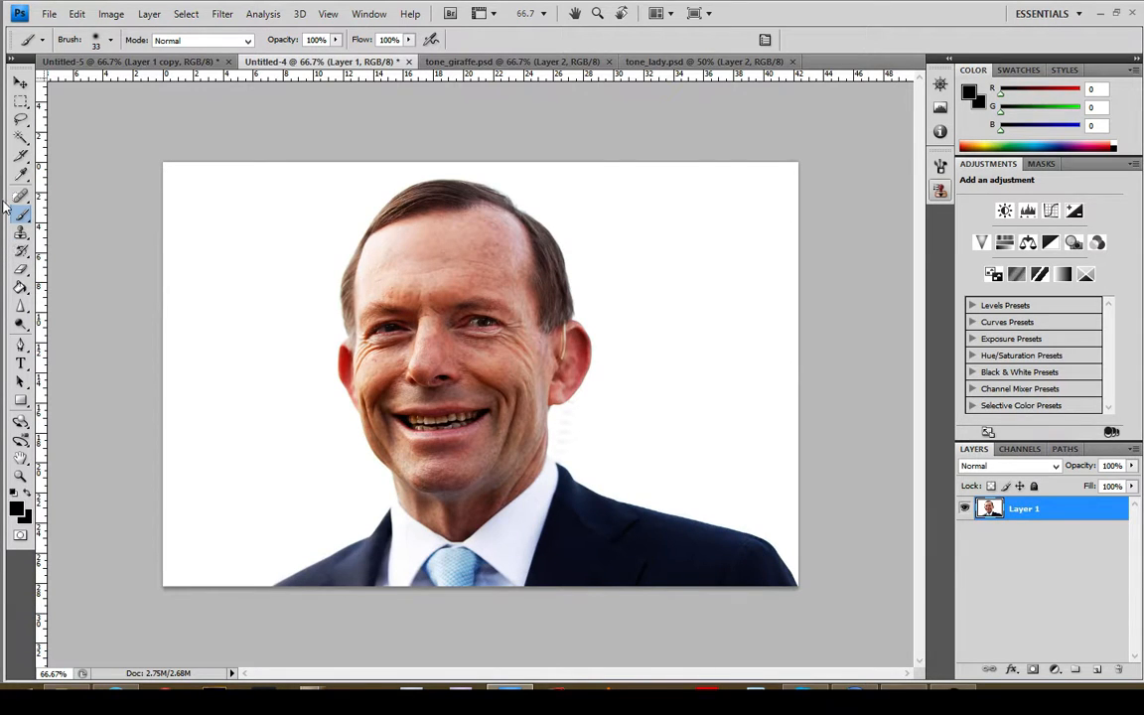
left_click(24, 143)
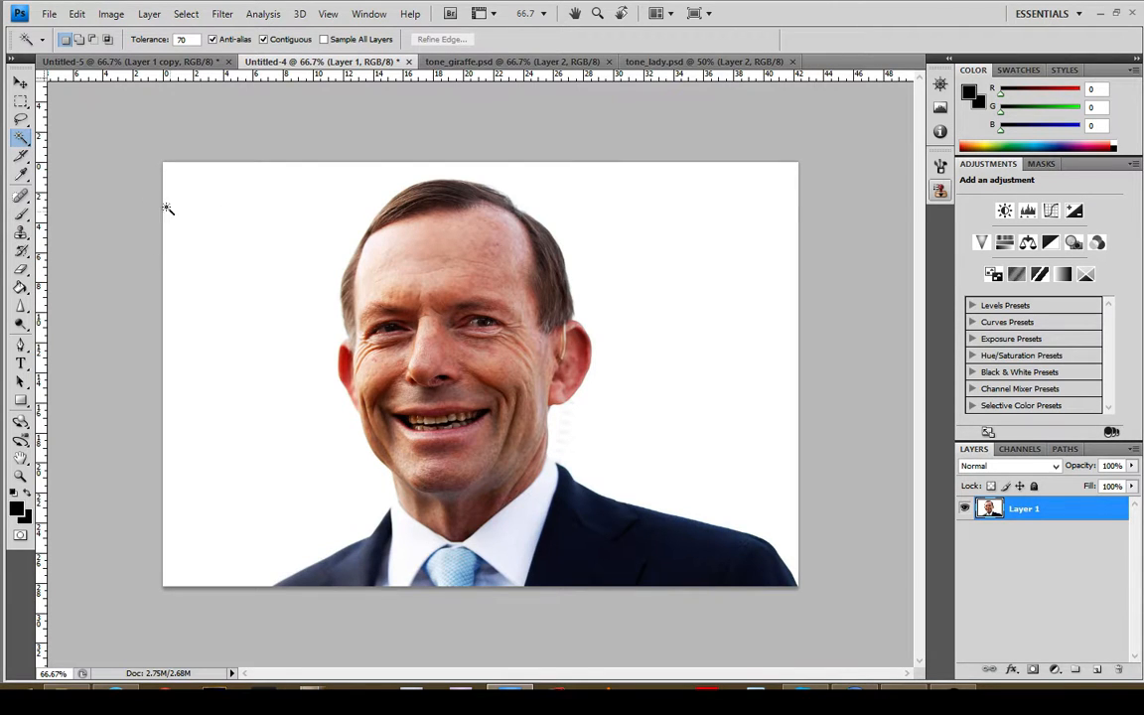
left_click(173, 41)
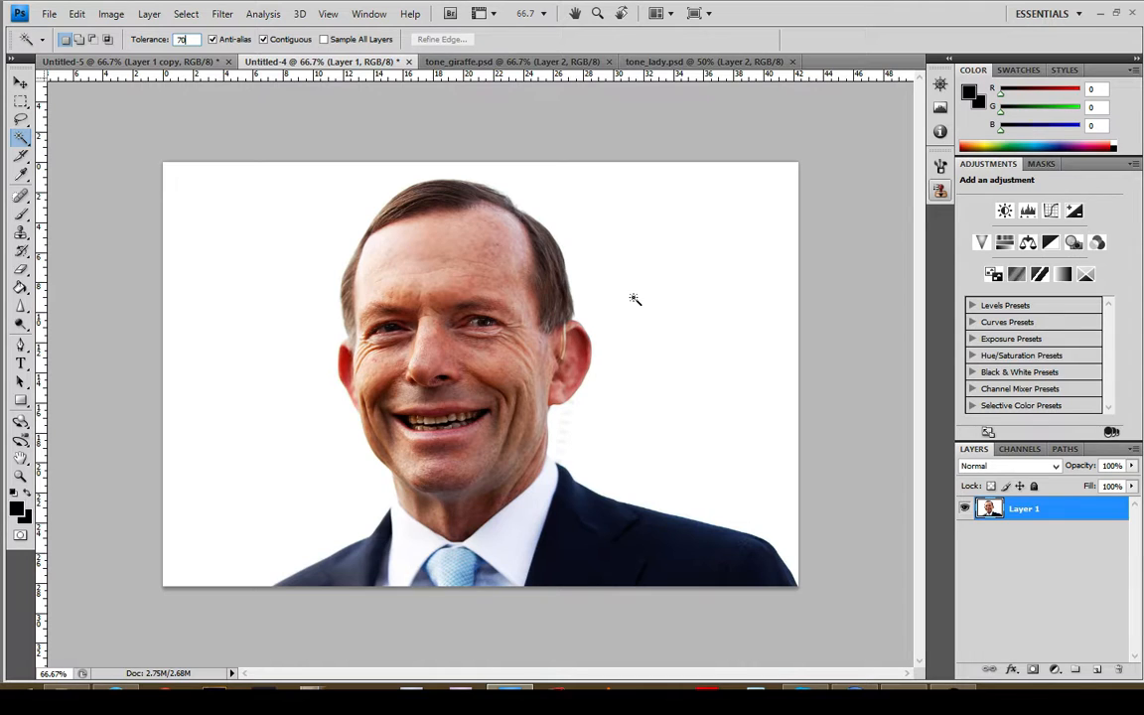
left_click(609, 227)
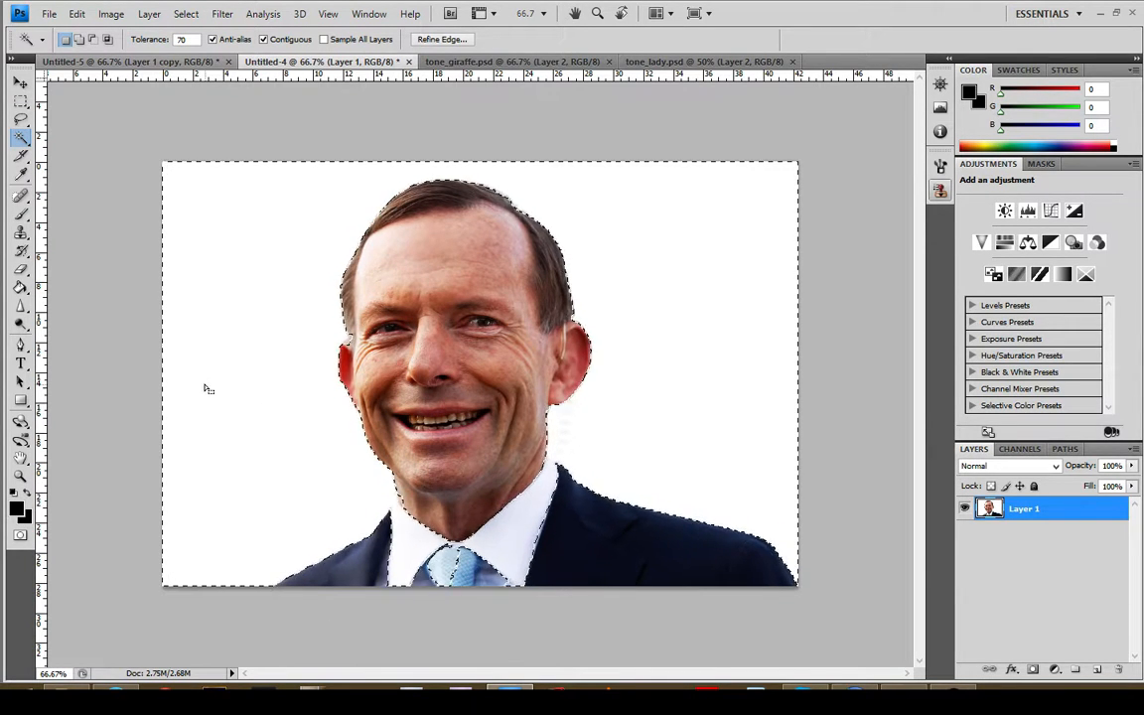
key("Delete")
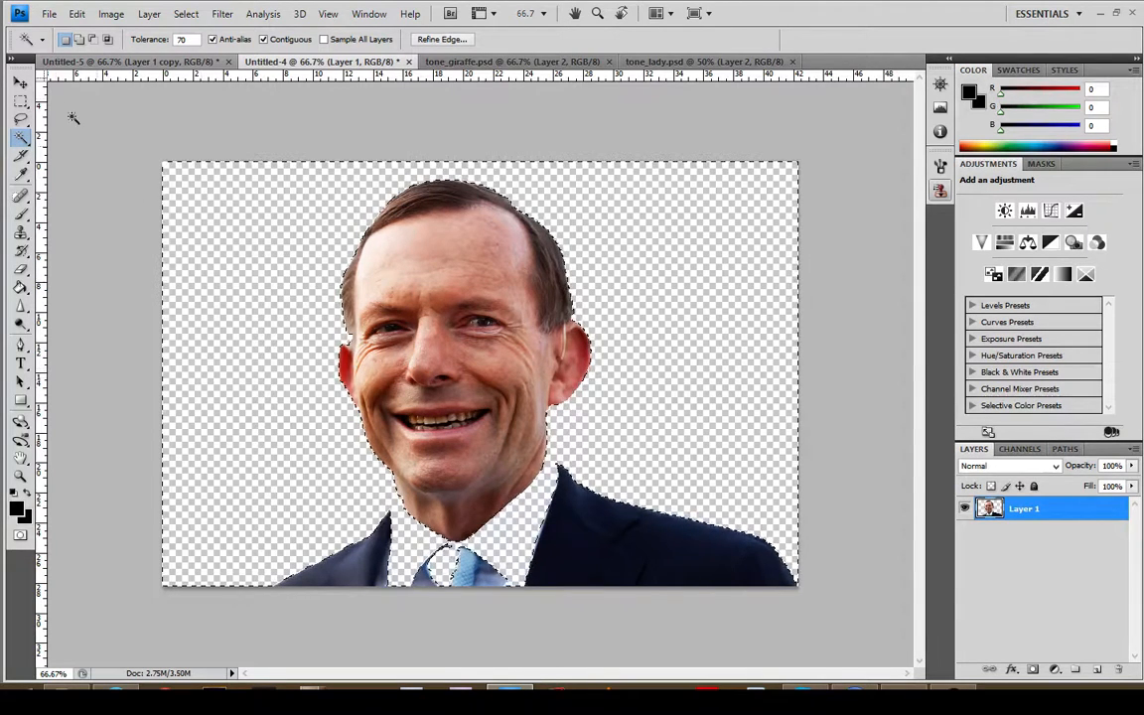
left_click(21, 85)
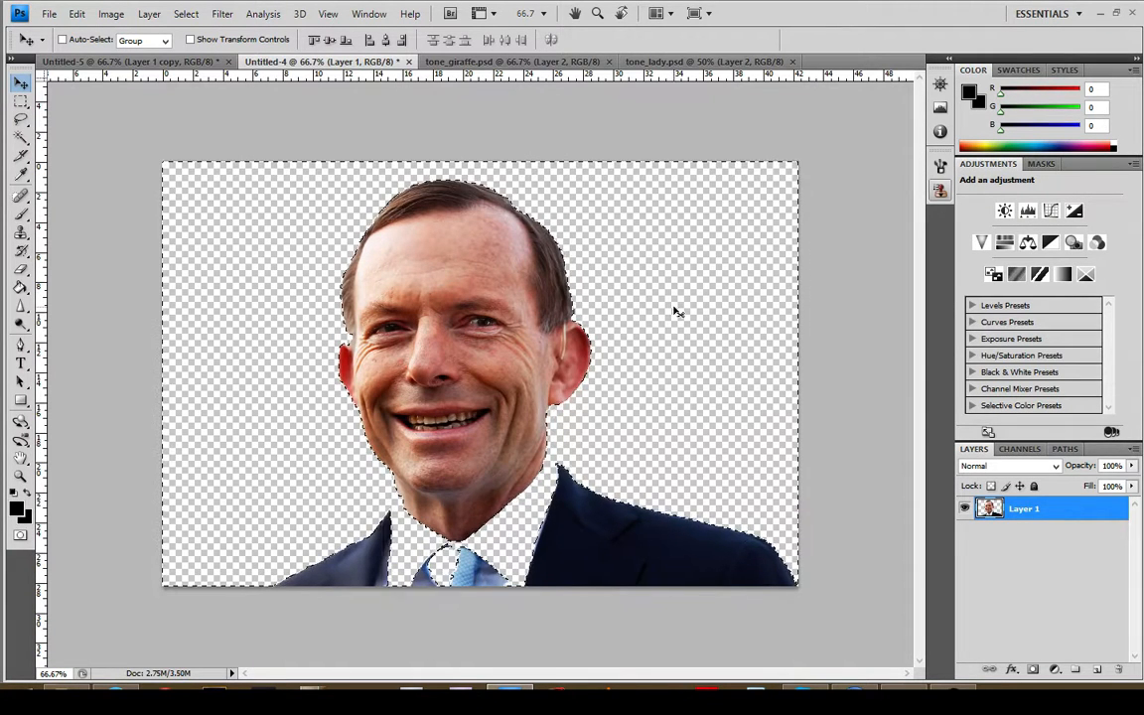
key("ctrl+d")
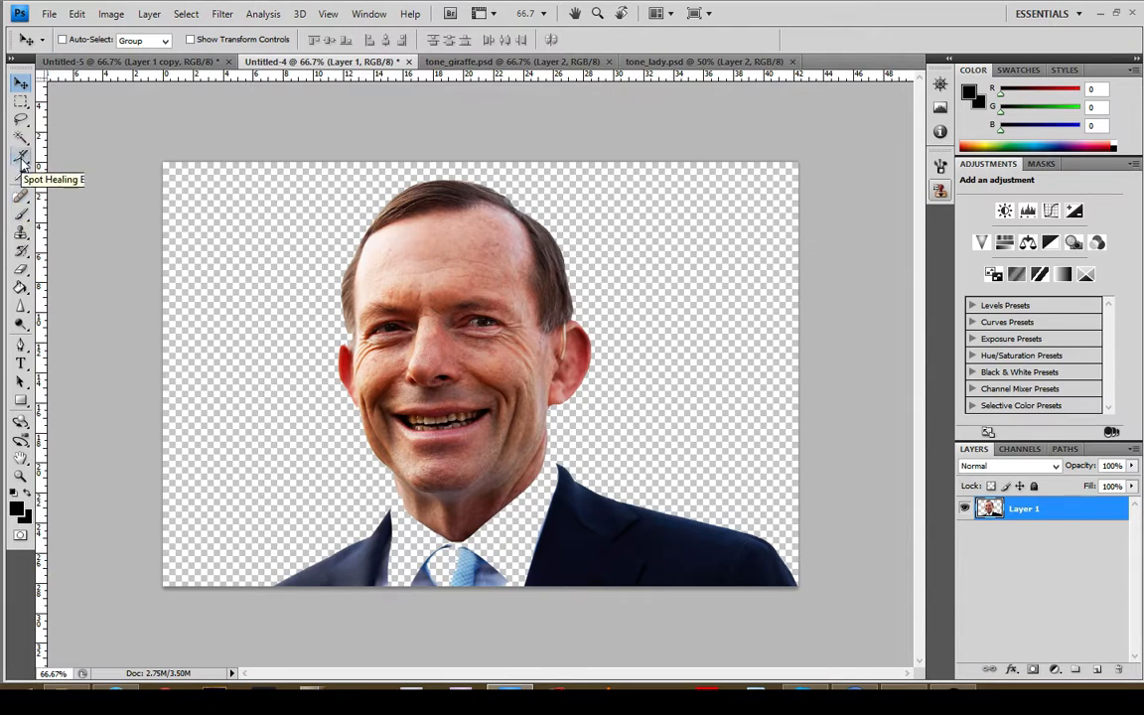
Erase the suit and tie below the man's neck using a size 104 eraser at 100% opacity and flow
left_click(20, 269)
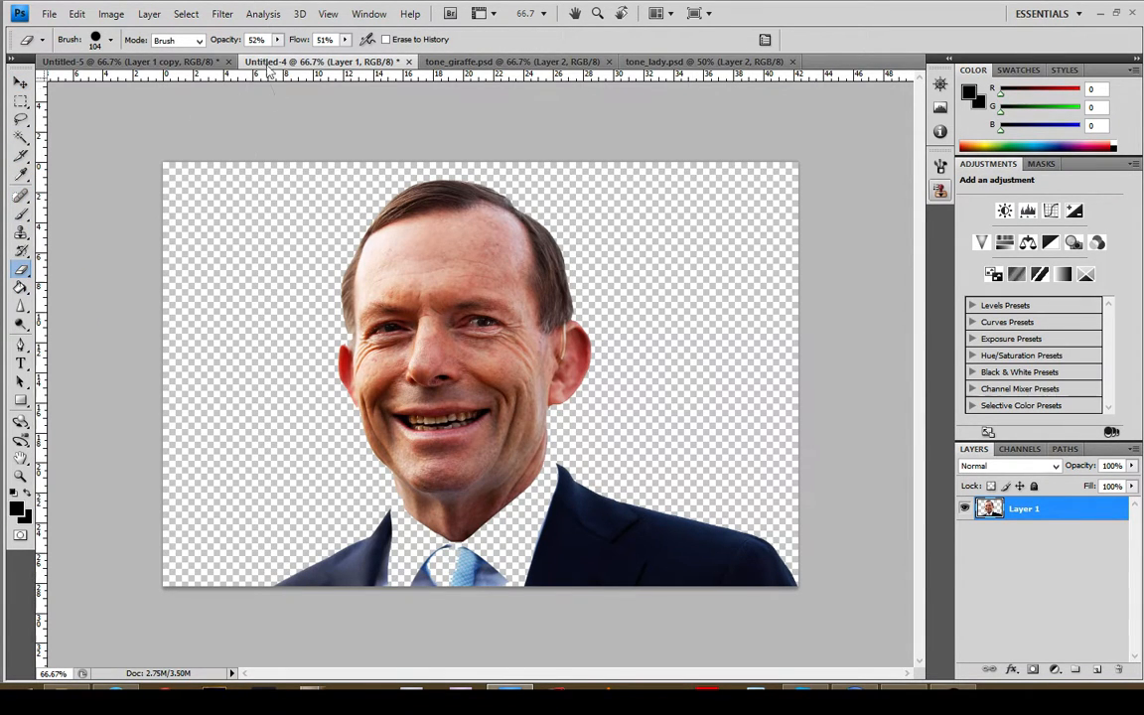
left_click(279, 41)
left_click_drag(280, 56, 357, 56)
left_click(345, 41)
mouse_move(781, 464)
left_mouse_down()
mouse_move(783, 621)
mouse_move(758, 502)
mouse_move(728, 505)
mouse_move(684, 604)
mouse_move(678, 517)
mouse_move(660, 504)
mouse_move(598, 606)
mouse_move(587, 559)
mouse_move(602, 499)
mouse_move(572, 548)
mouse_move(578, 470)
mouse_move(560, 547)
mouse_move(530, 582)
mouse_move(381, 571)
mouse_move(372, 525)
mouse_move(353, 531)
mouse_move(353, 567)
mouse_move(254, 583)
left_mouse_up()
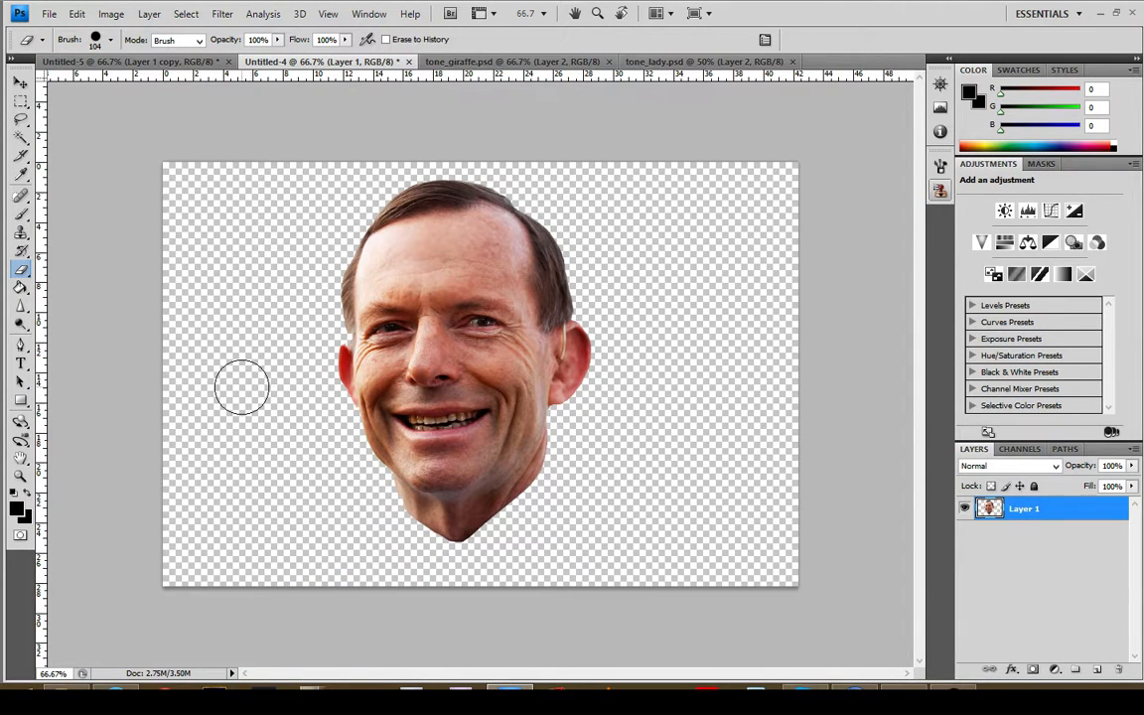
Move the cut-out head into the Untitled-5 cyborg document as a new layer above the body
left_click(19, 80)
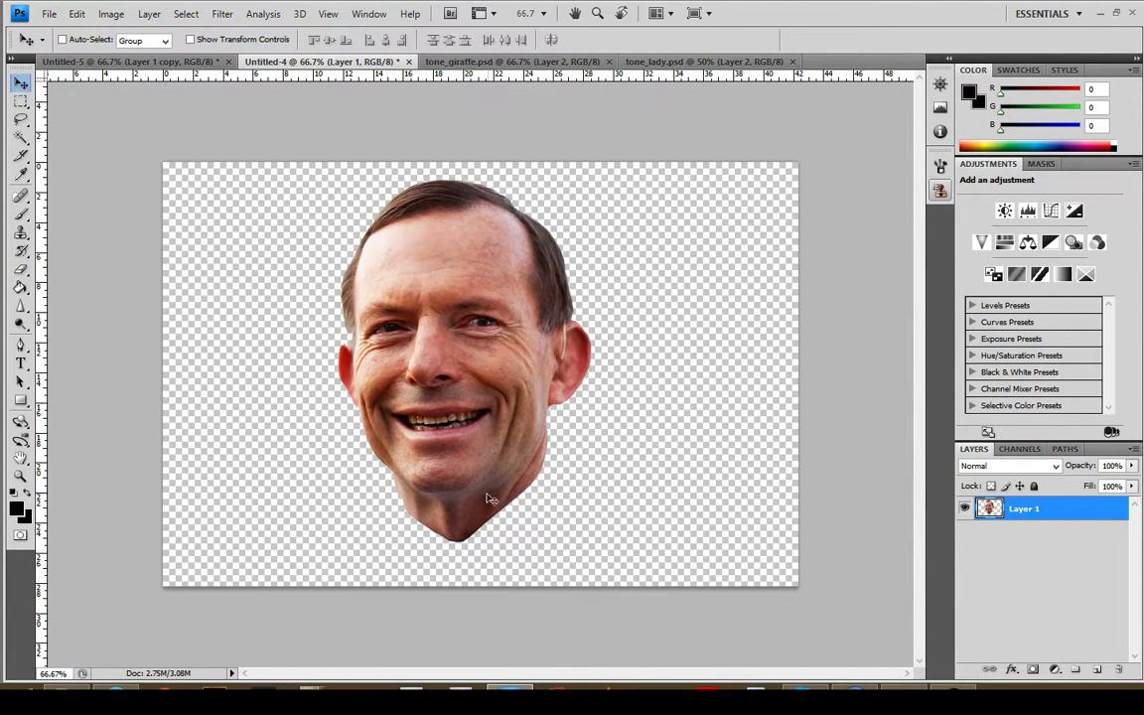
left_click_drag(488, 498, 532, 473)
left_click_drag(498, 366, 486, 425)
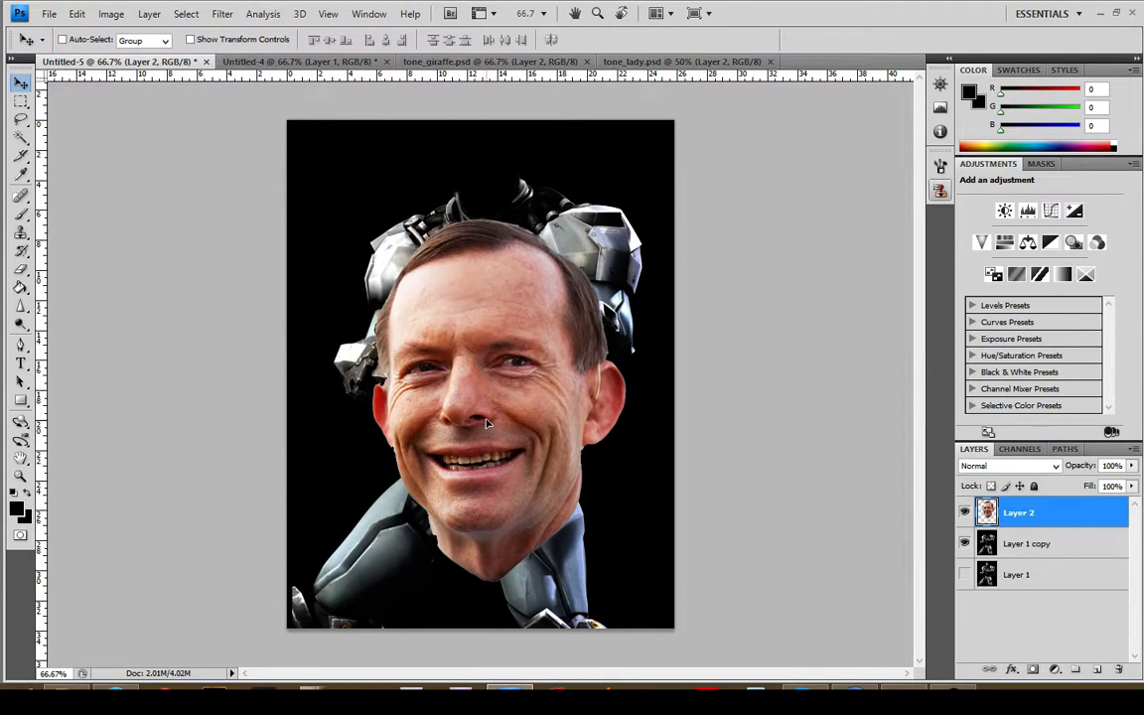
Scale the head layer proportionally to about 40% and place it over the cyborg's neck and upper chest
key("ctrl+t")
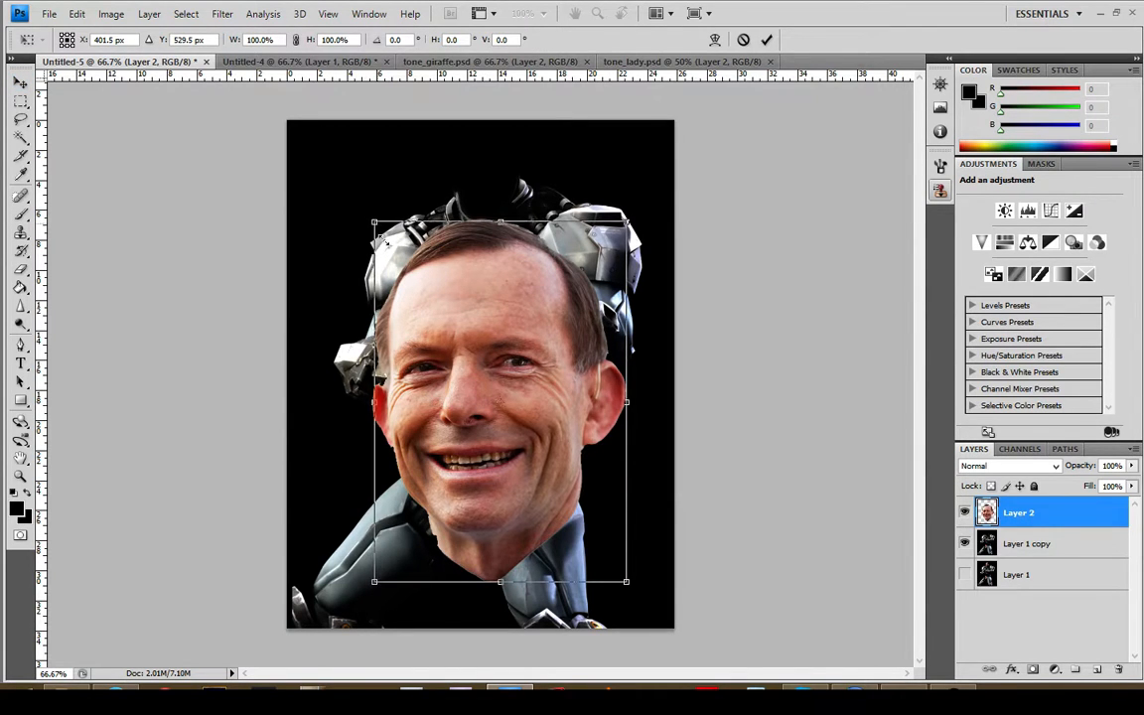
left_click_drag(375, 220, 507, 449)
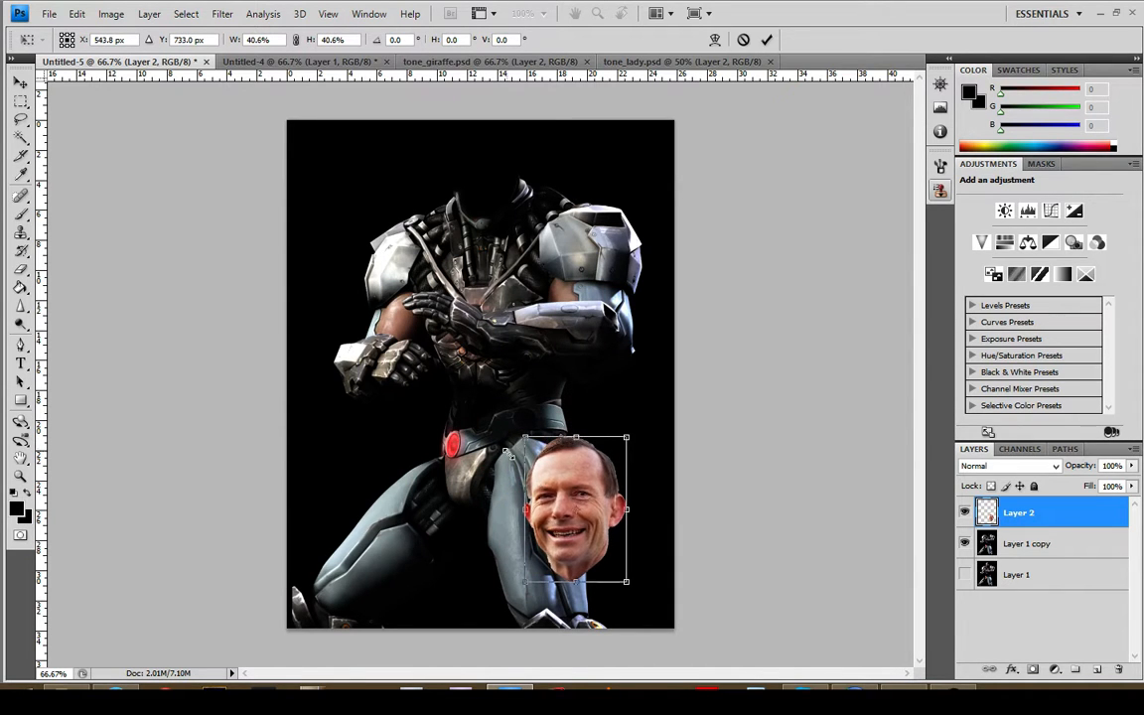
left_click_drag(609, 568, 532, 328)
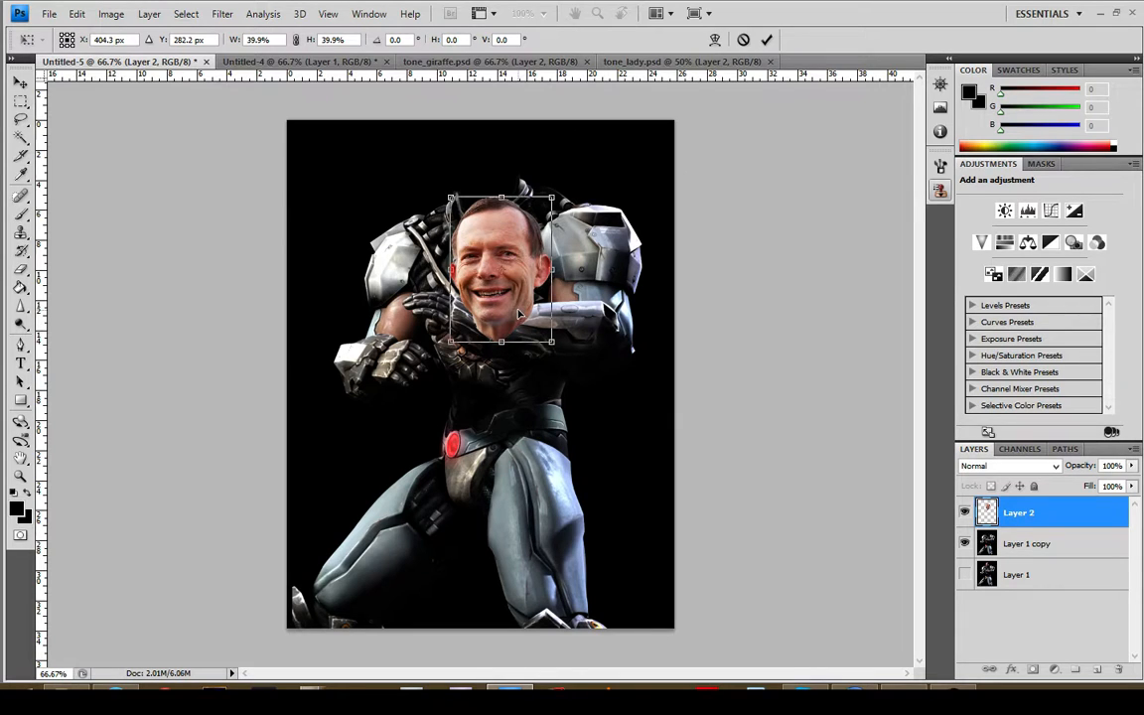
key("Return")
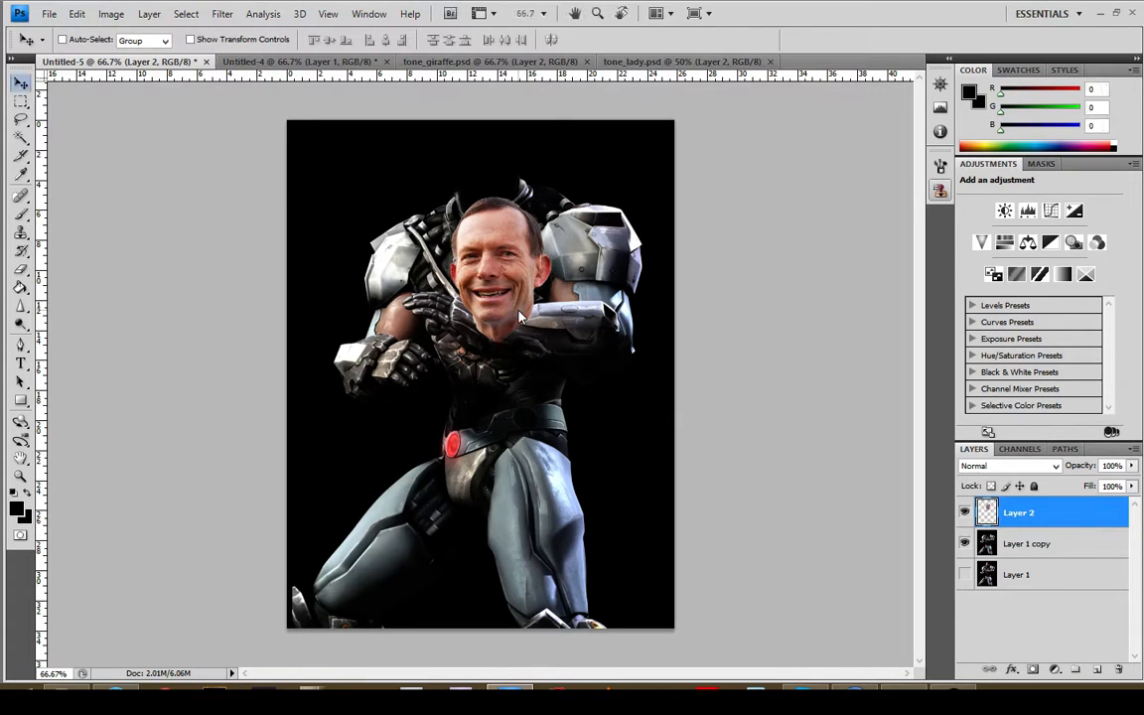
Hide the head layer and set the canvas height to 37 cm, anchored at the bottom centre
left_click(962, 512)
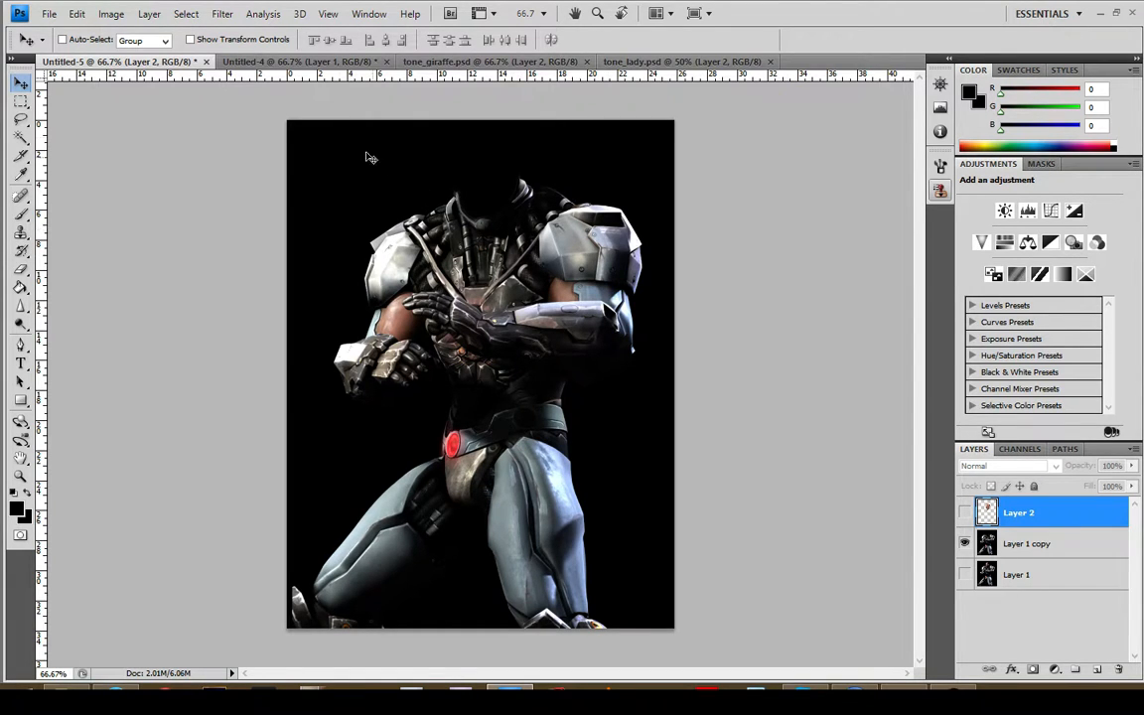
left_click(117, 16)
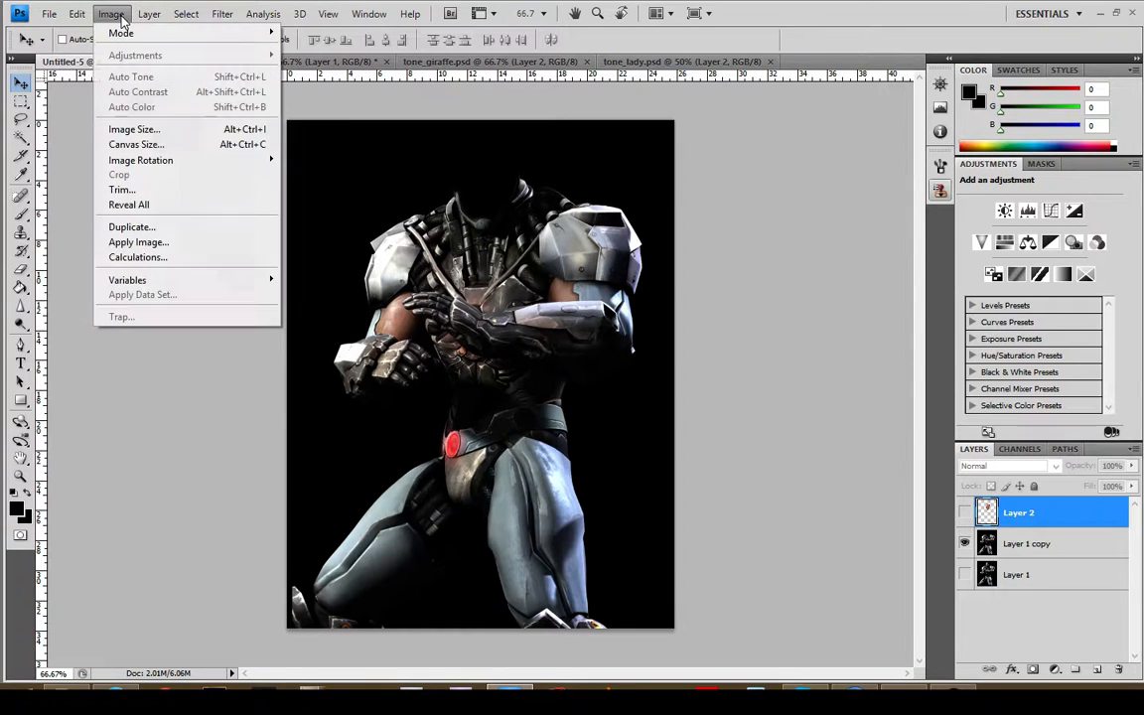
left_click(151, 145)
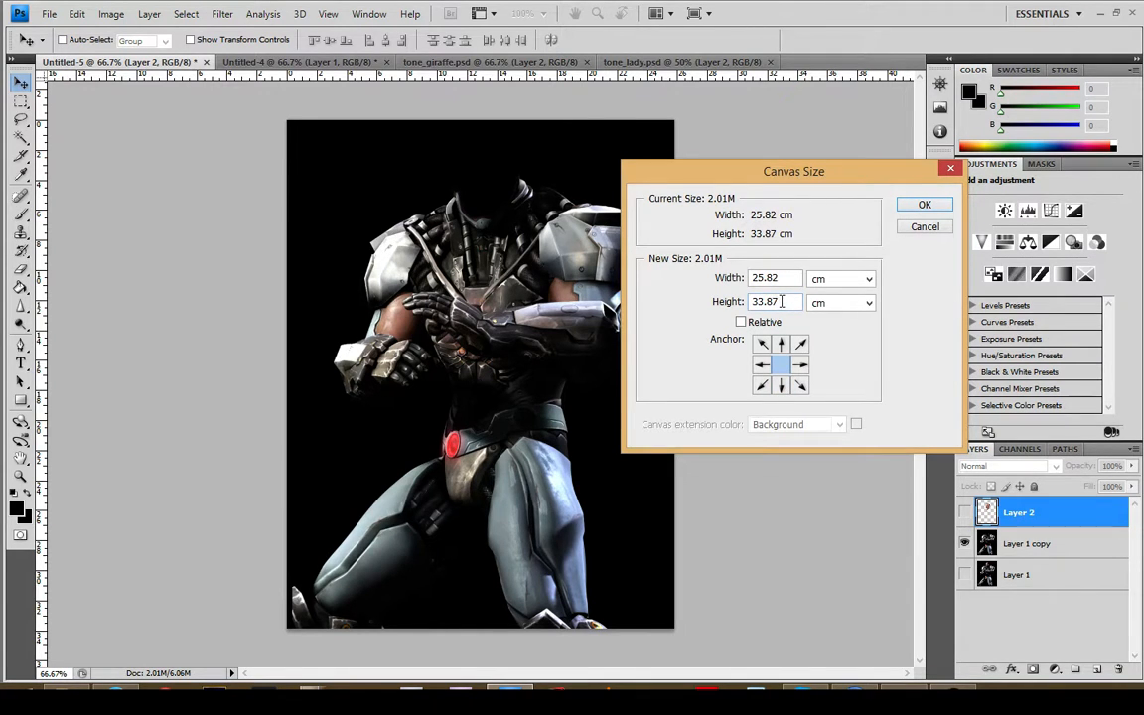
left_click_drag(781, 301, 717, 308)
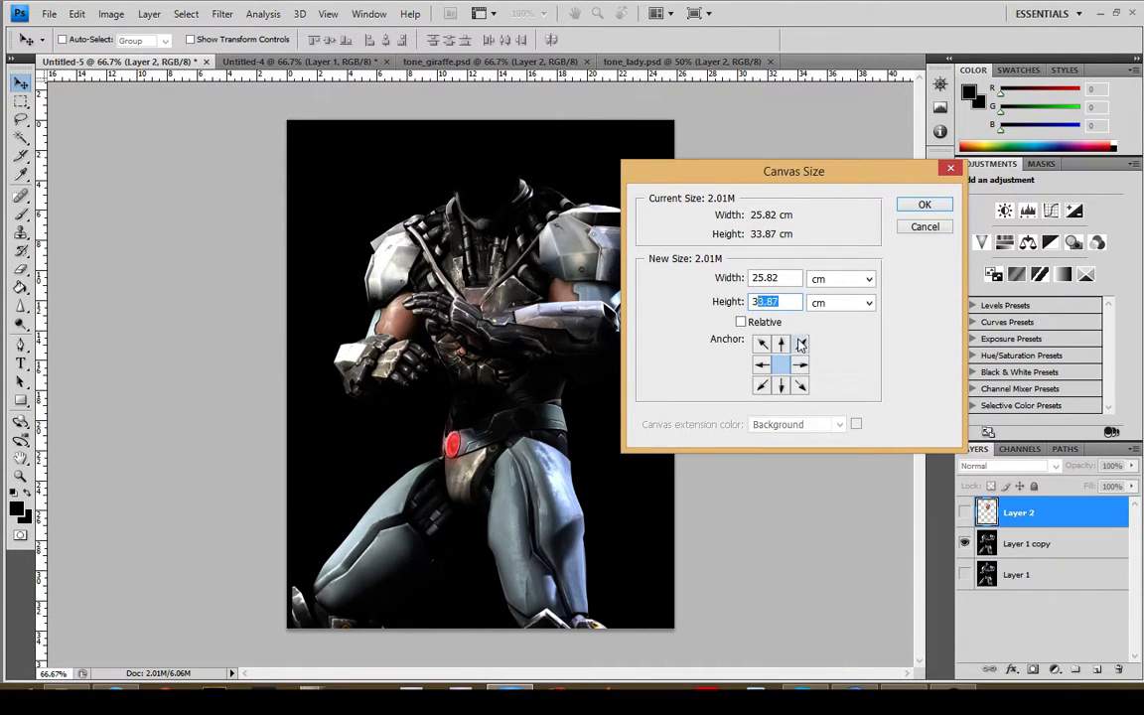
type("37")
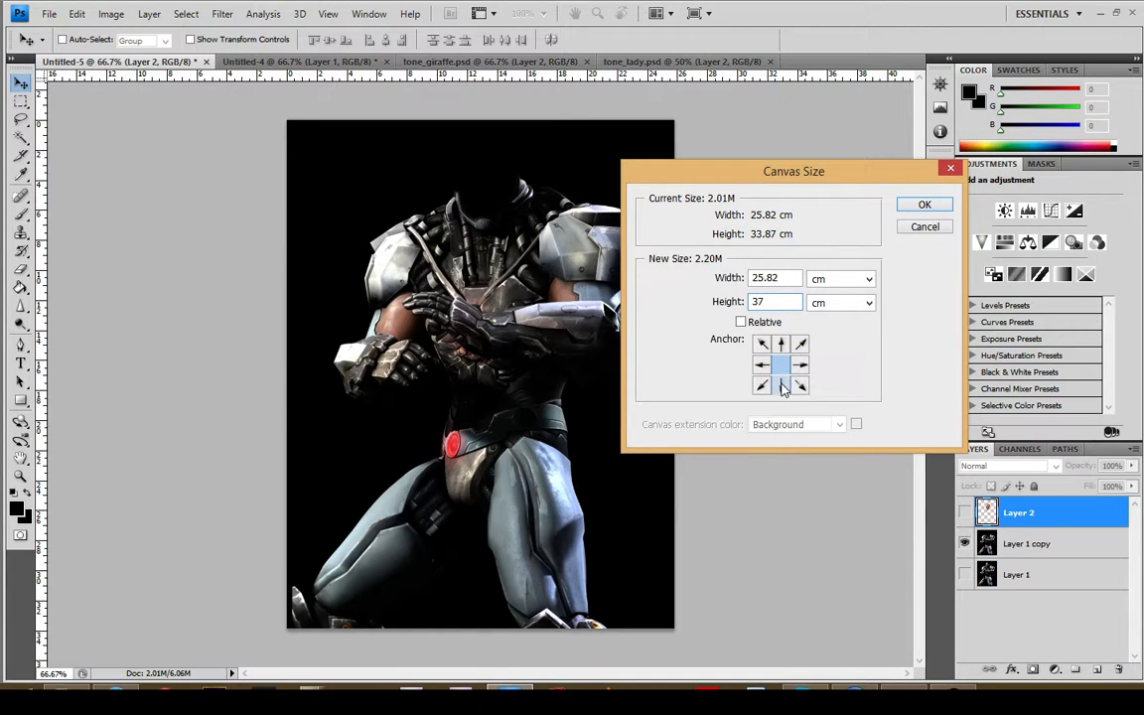
left_click(783, 386)
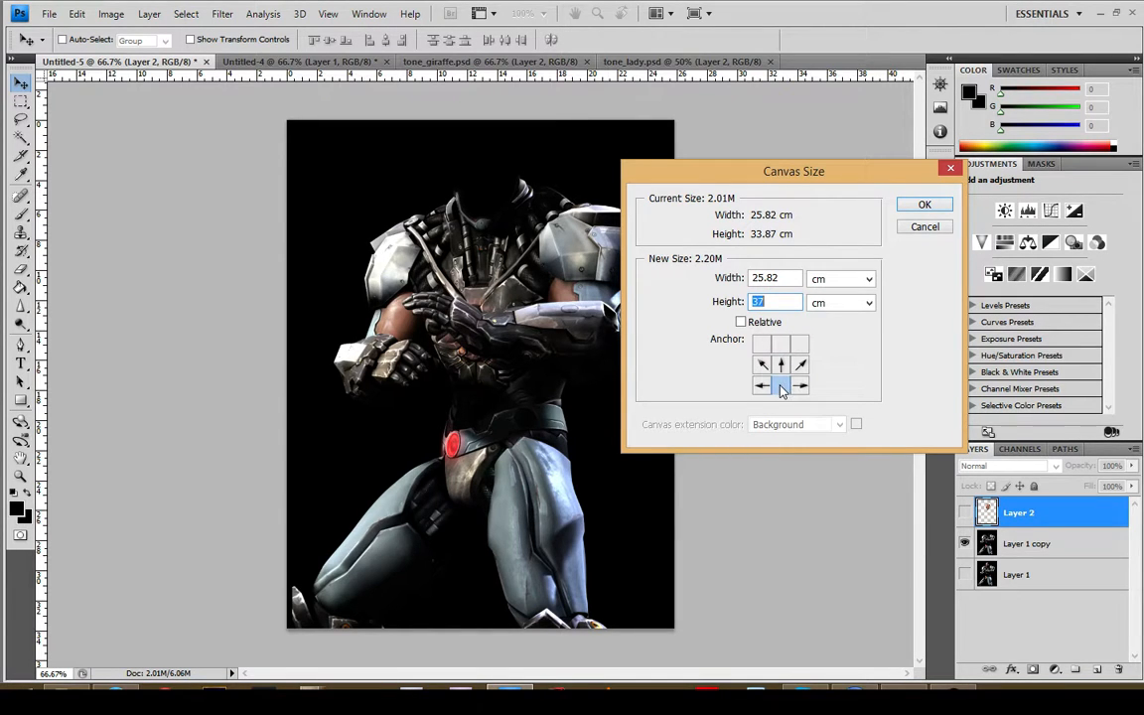
left_click(913, 208)
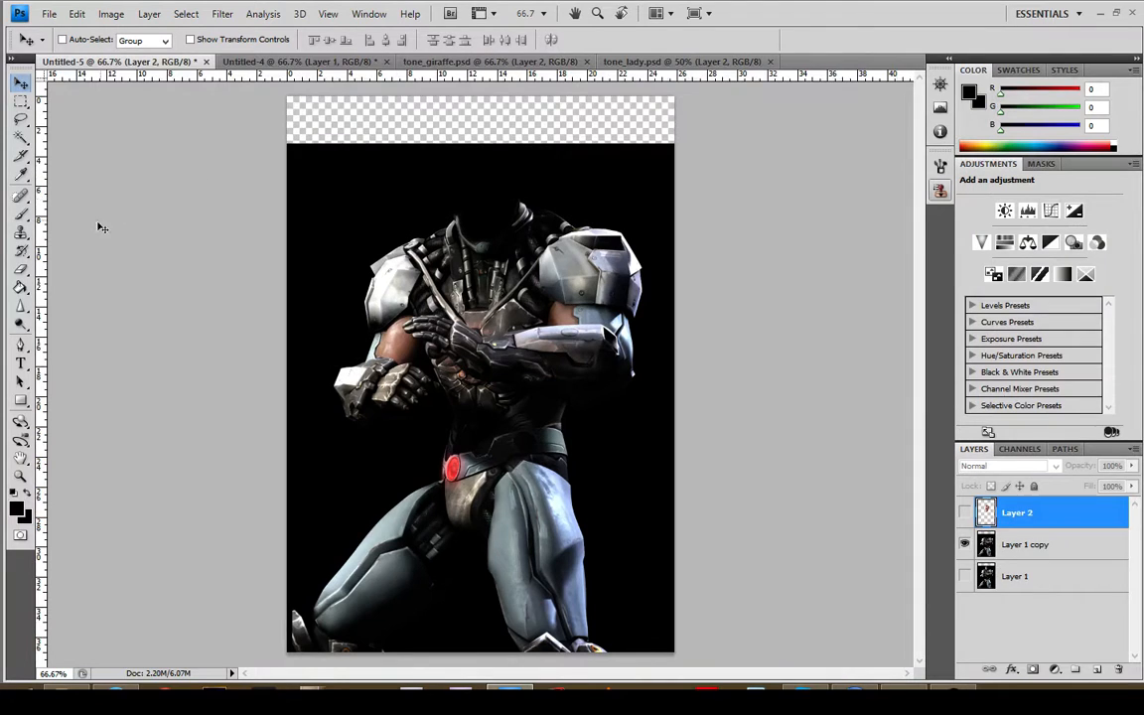
Fill the transparent strip above the cyborg with black on the Layer 1 copy layer using the Paint Bucket
left_click(20, 287)
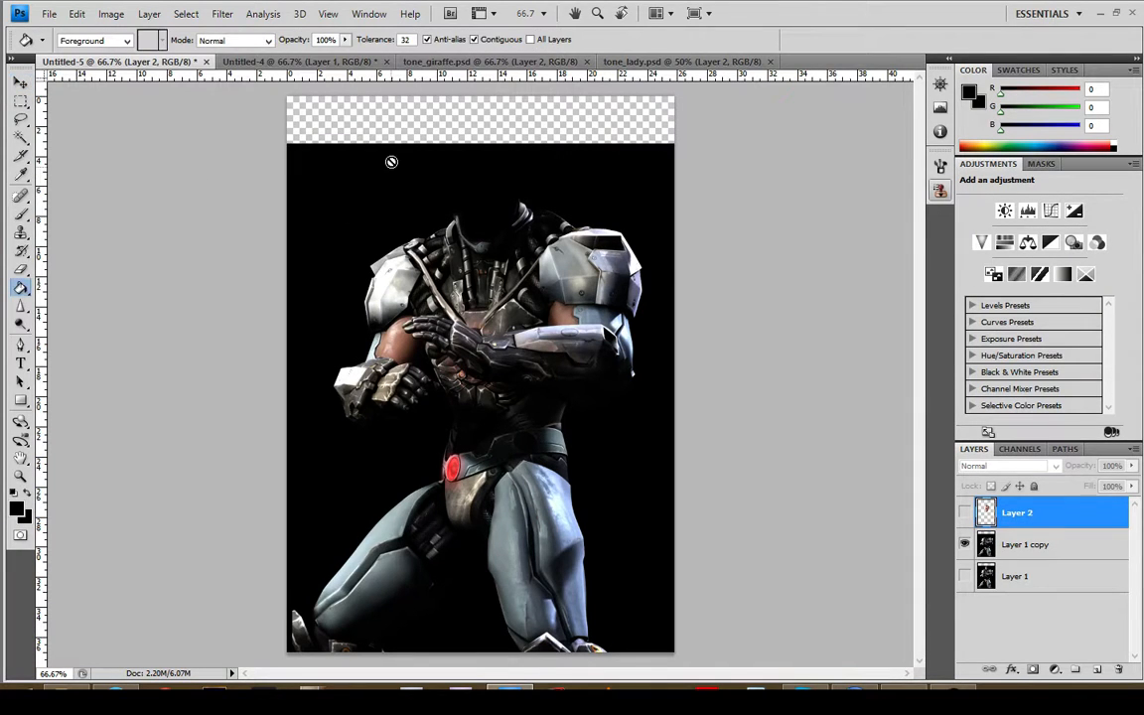
left_click(1022, 552)
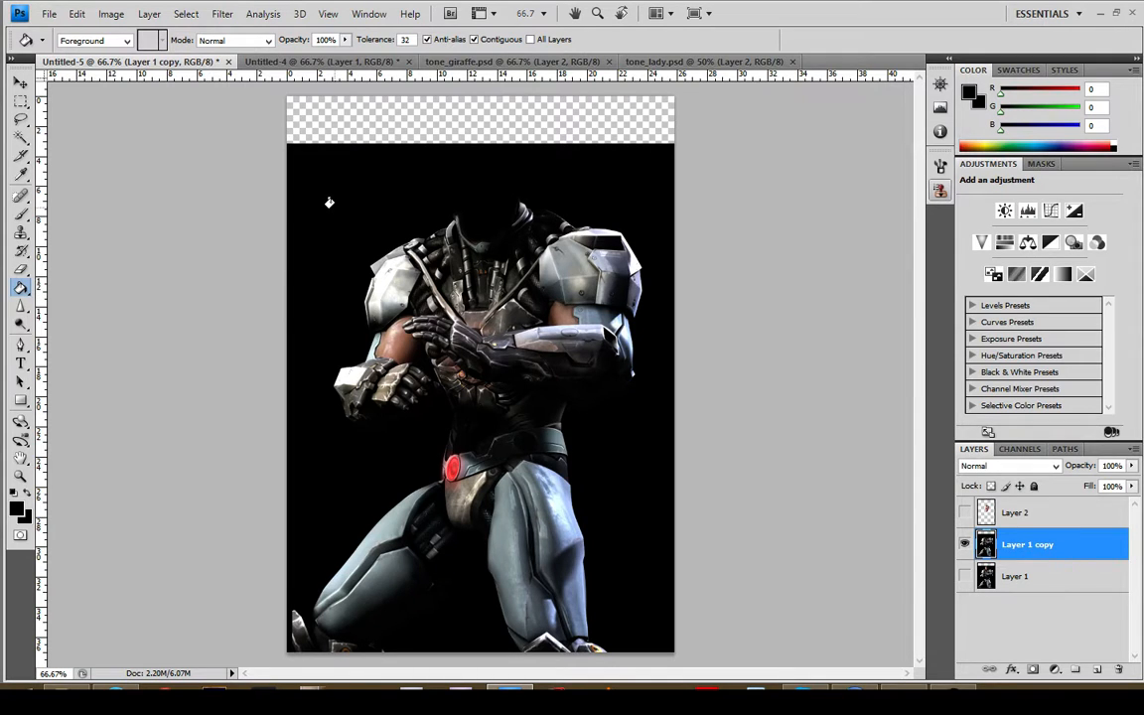
left_click(328, 116)
Show the head layer again and move it up onto the cyborg's neck
left_click(20, 84)
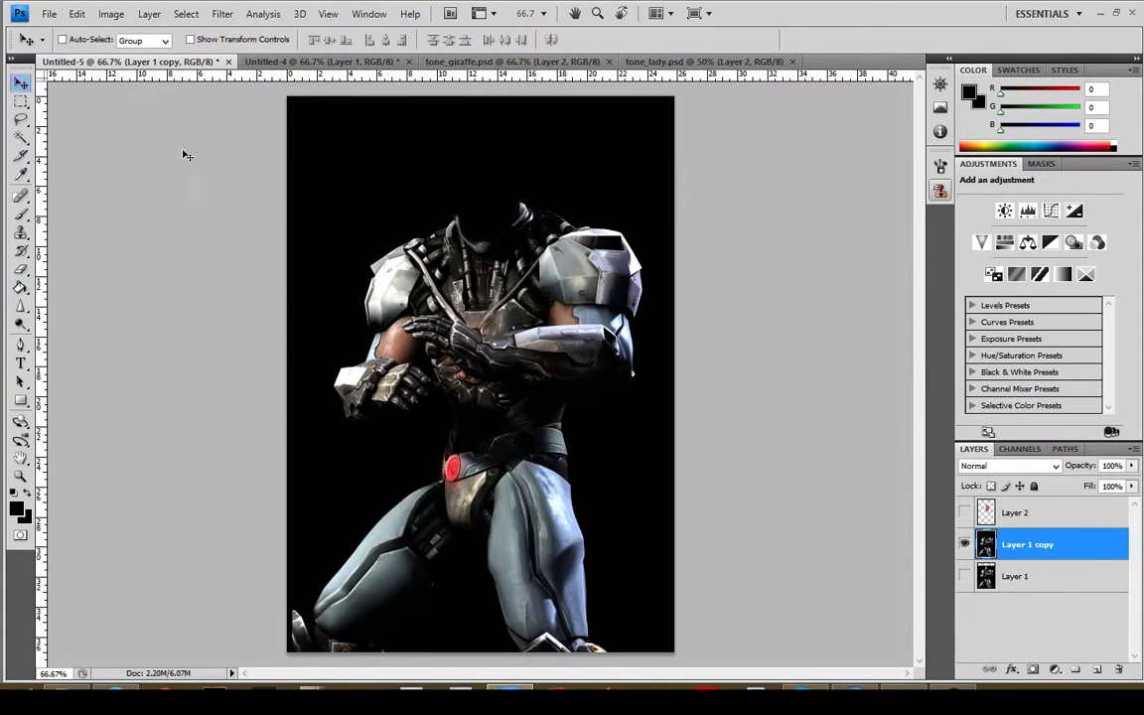
left_click(963, 512)
left_click_drag(503, 321, 475, 255)
key("ctrl+z")
left_click(1022, 511)
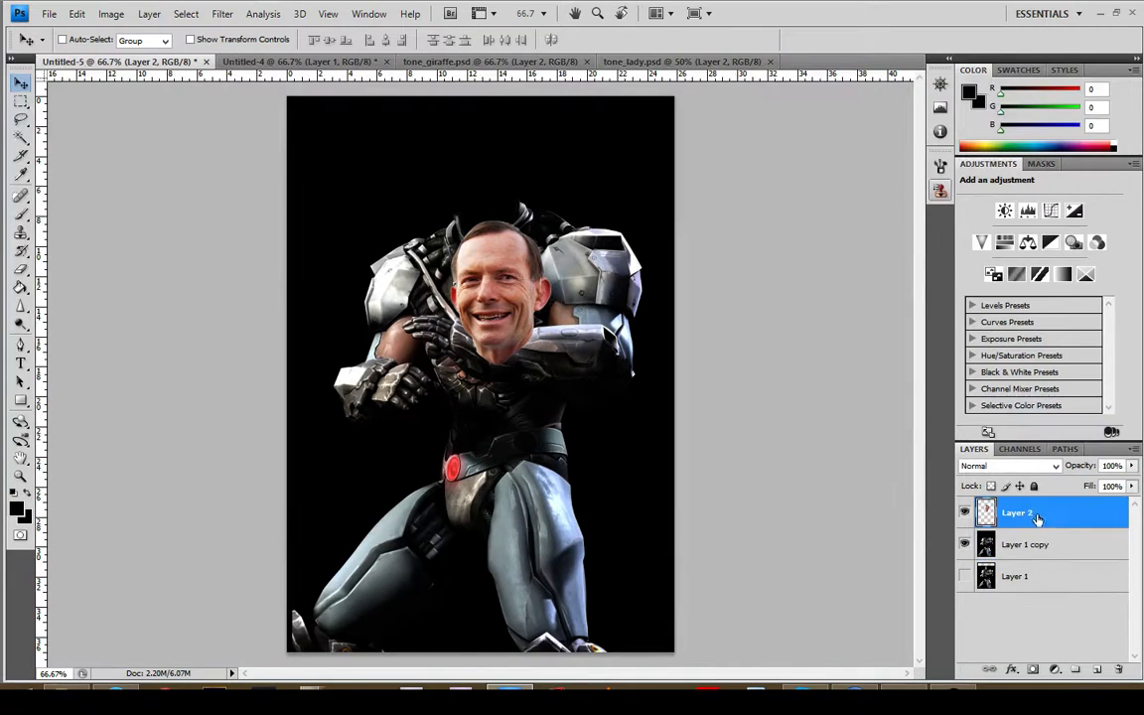
left_click_drag(506, 270, 495, 176)
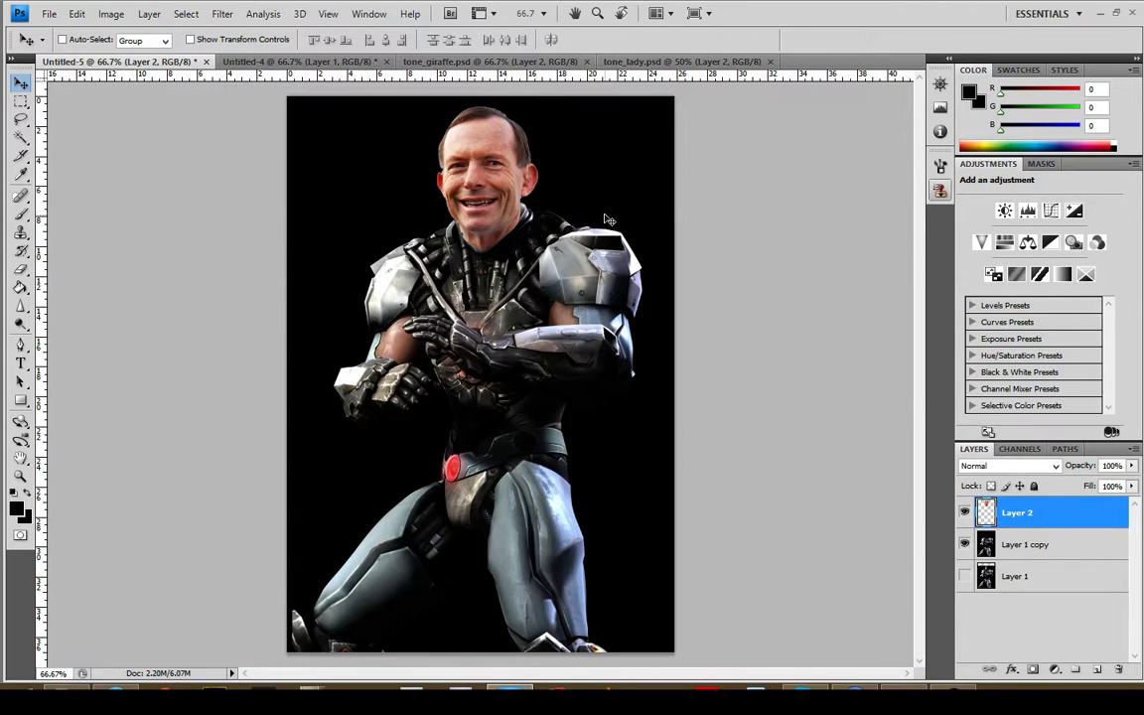
Rotate the head layer about 3.6° clockwise with Free Transform to align it with the cyborg's neck
key("ctrl+t")
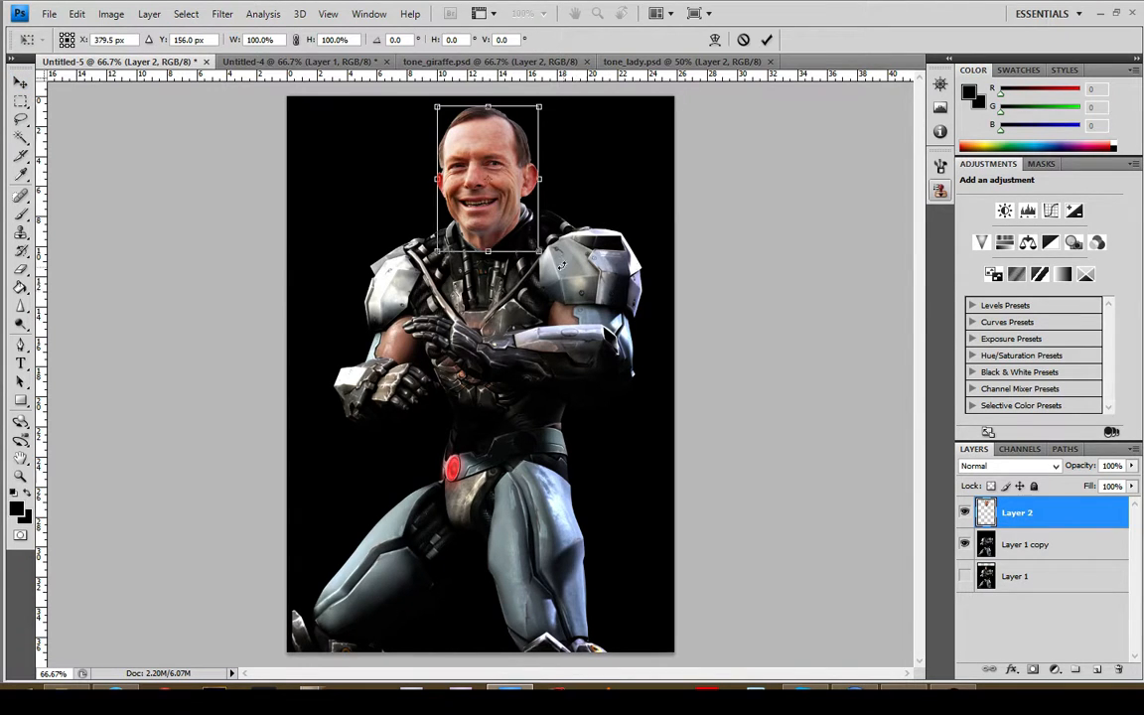
left_click_drag(553, 266, 543, 240)
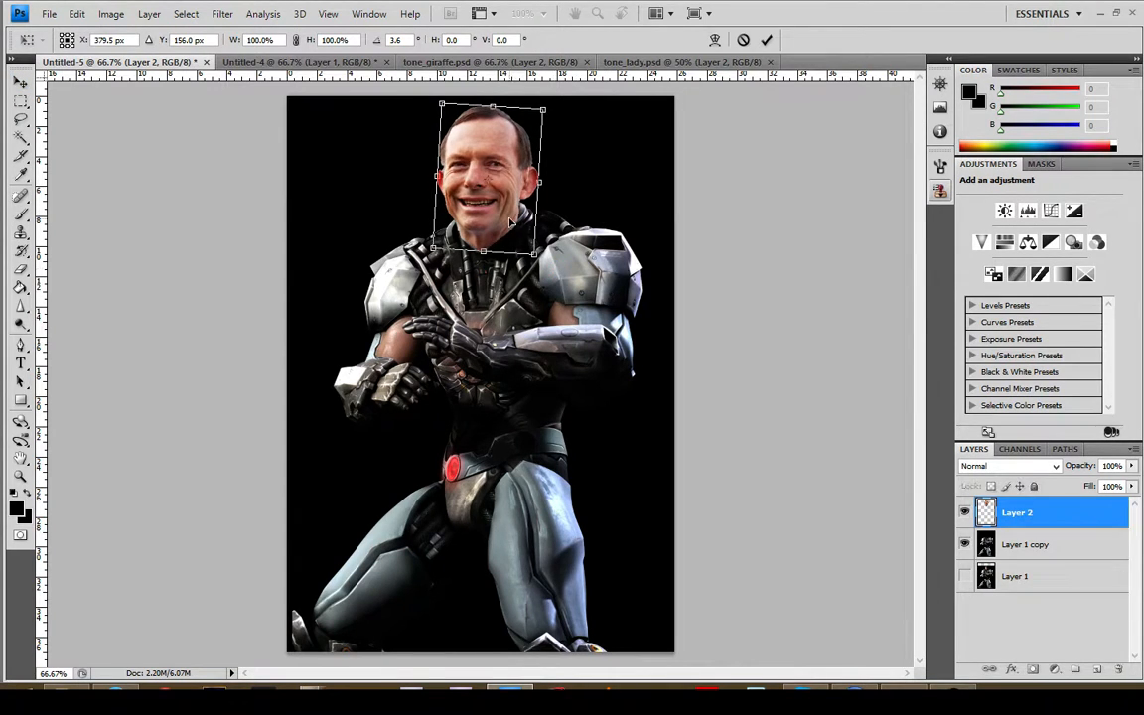
key("Return")
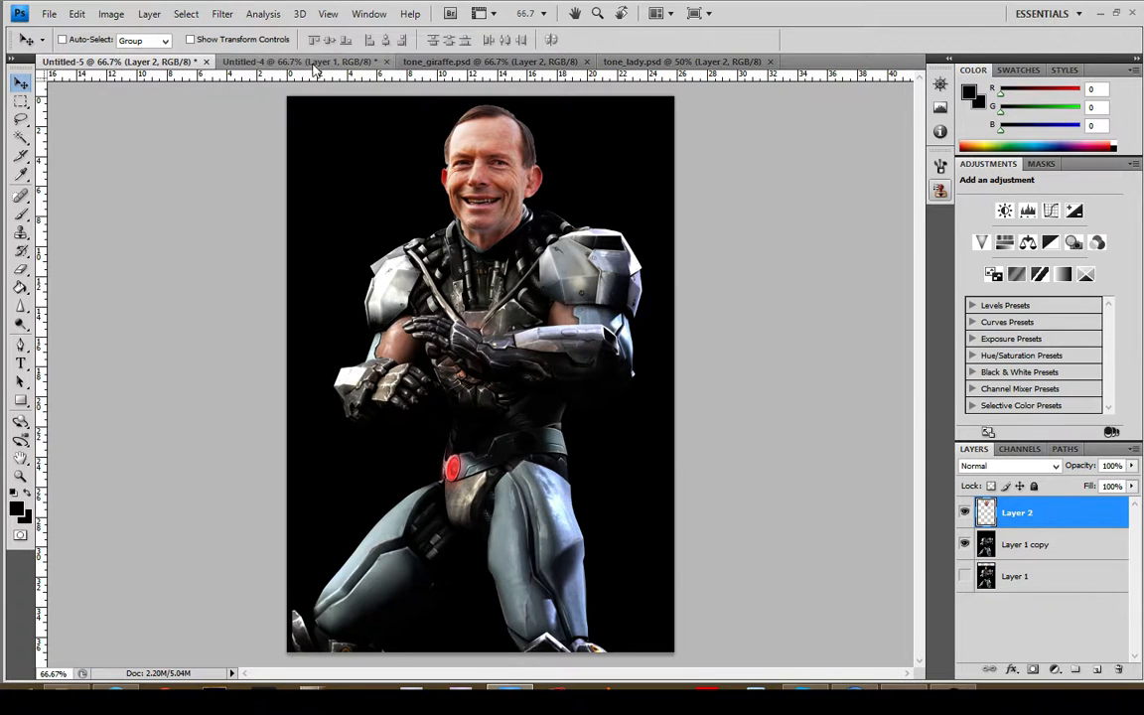
Review the Untitled-4, tone_giraffe.psd and tone_lady.psd documents in turn and return to the Untitled-5 cyborg composite
left_click(288, 62)
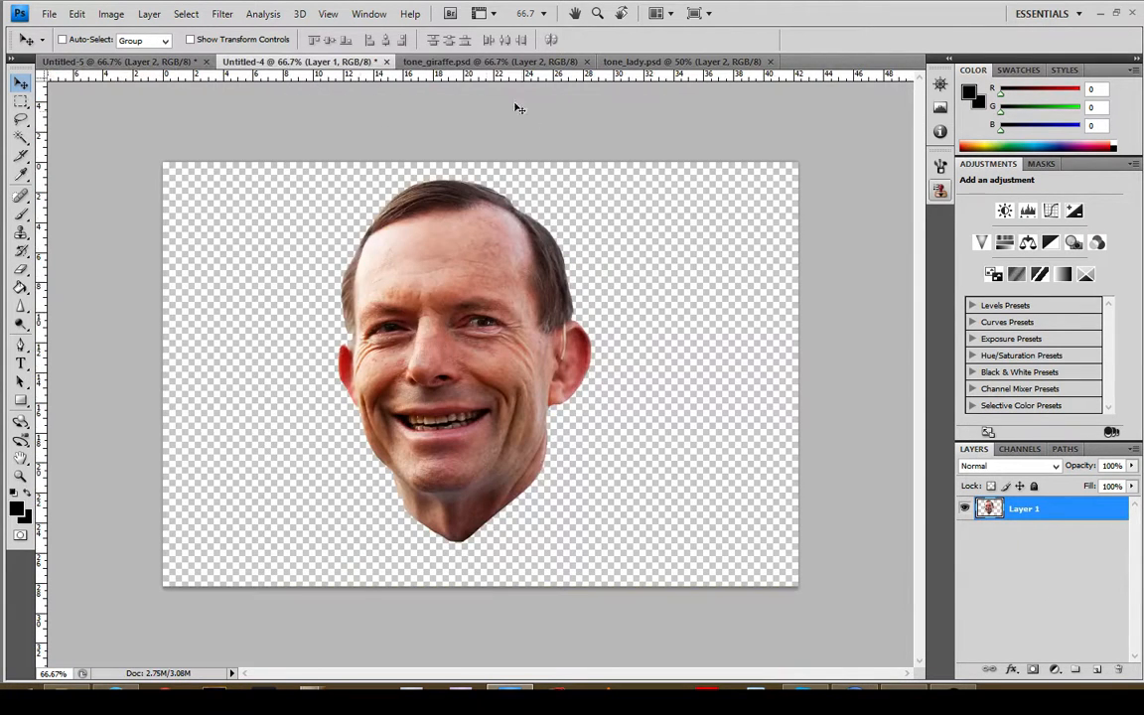
left_click(480, 62)
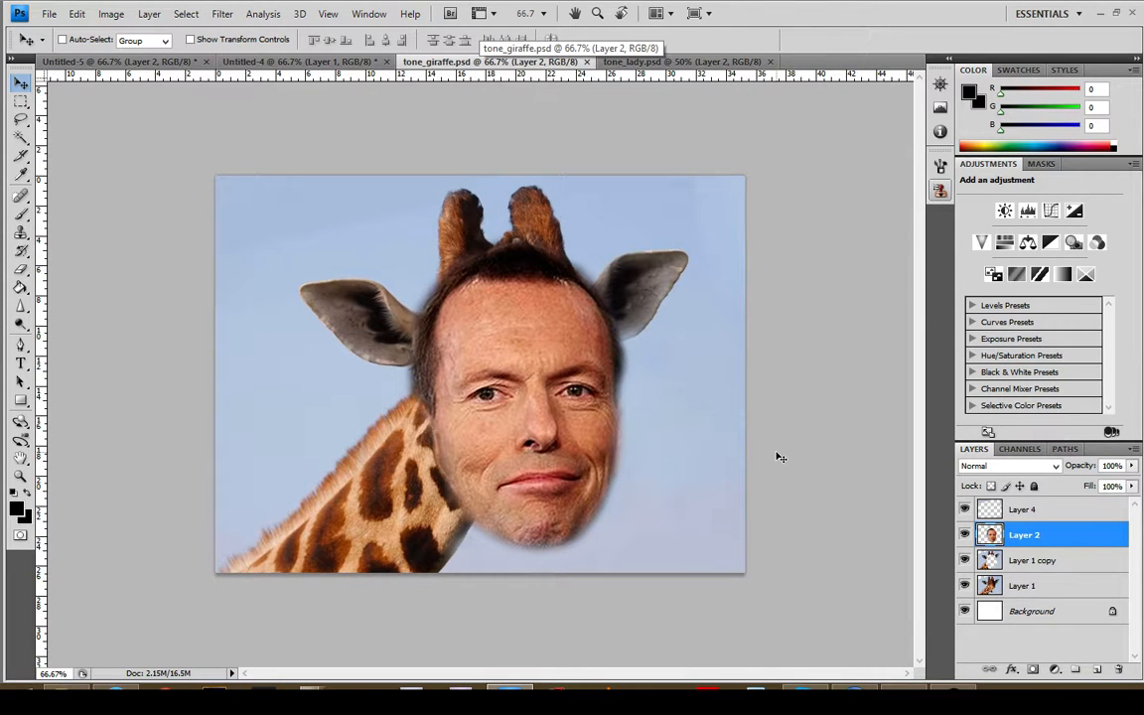
left_click(661, 62)
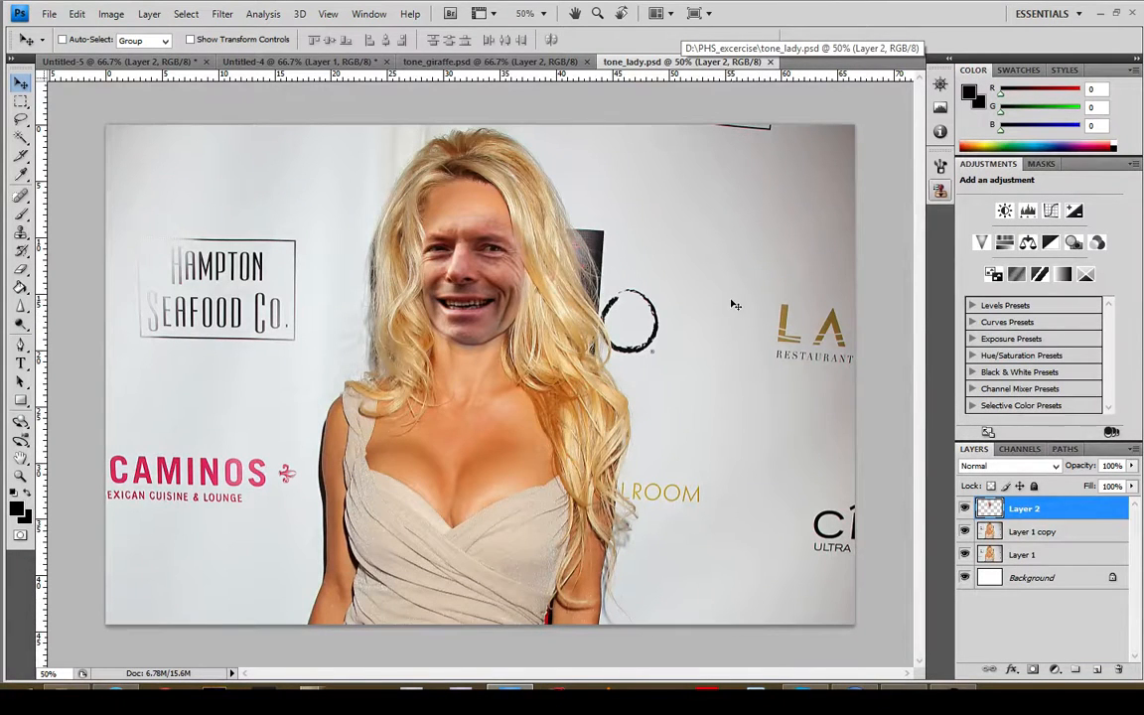
left_click(129, 63)
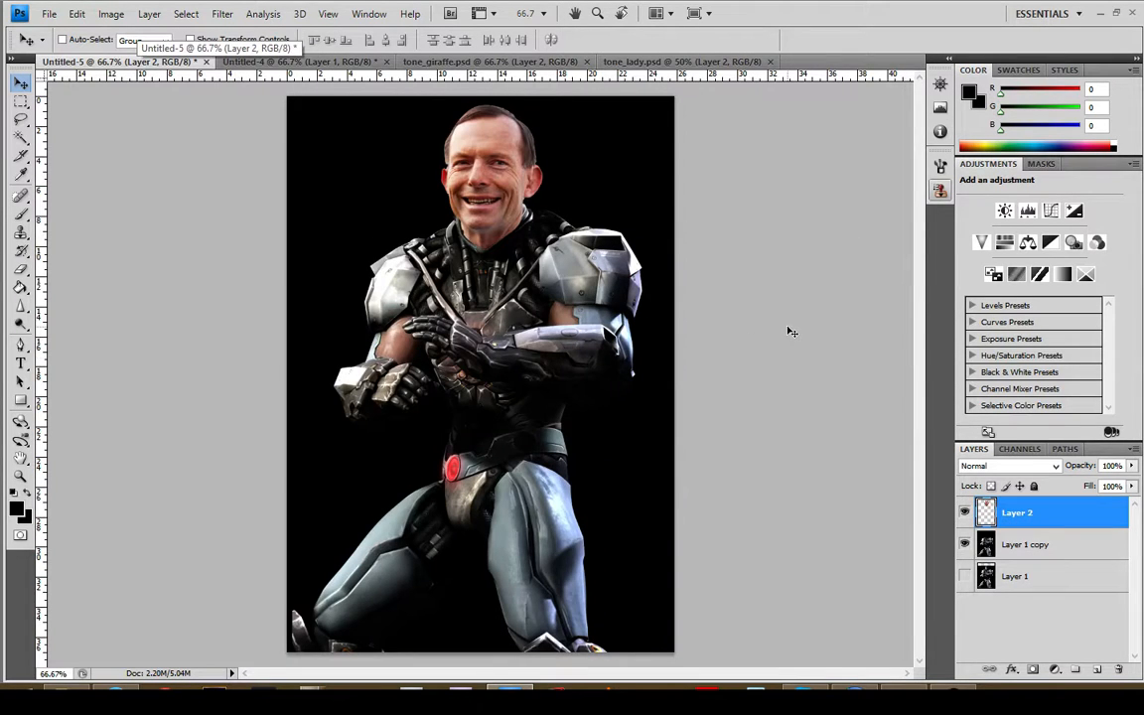